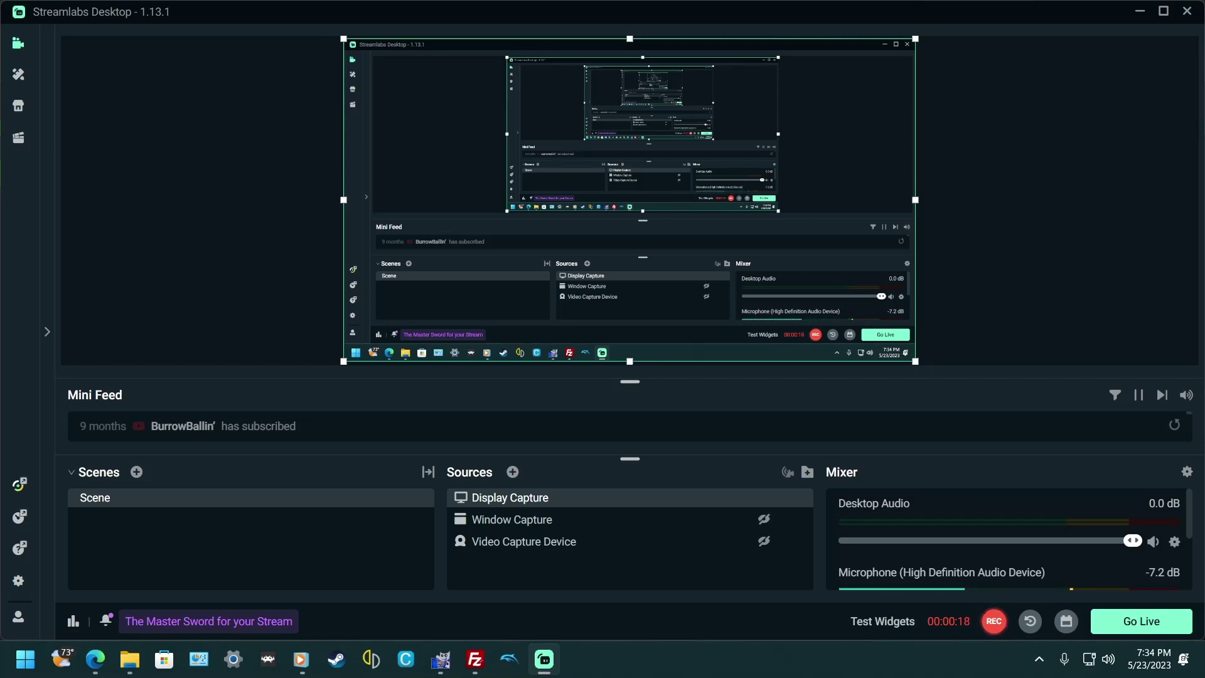
- Run LaunchBox-13.2-Setup.exe from the LaunchBox_Premium_with_Big_Box_13.2 download folder and accept its license agreement
{"action": "mouse_move", "coordinate": [129, 658]}
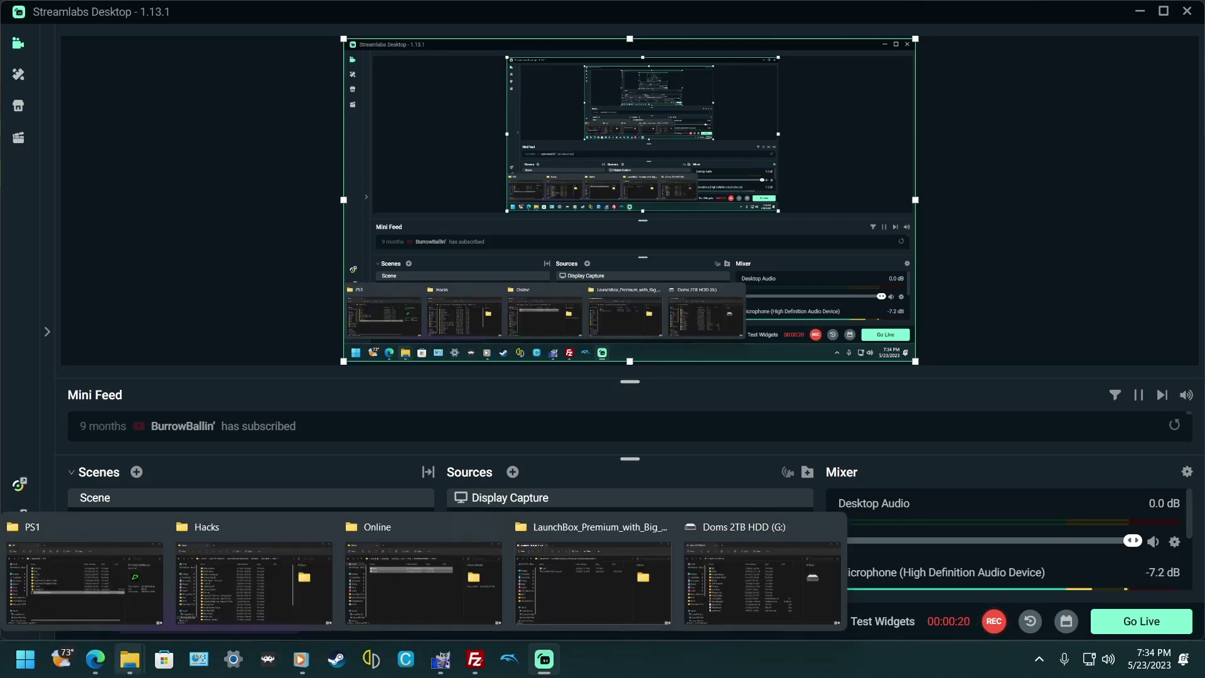
{"action": "mouse_move", "coordinate": [762, 581]}
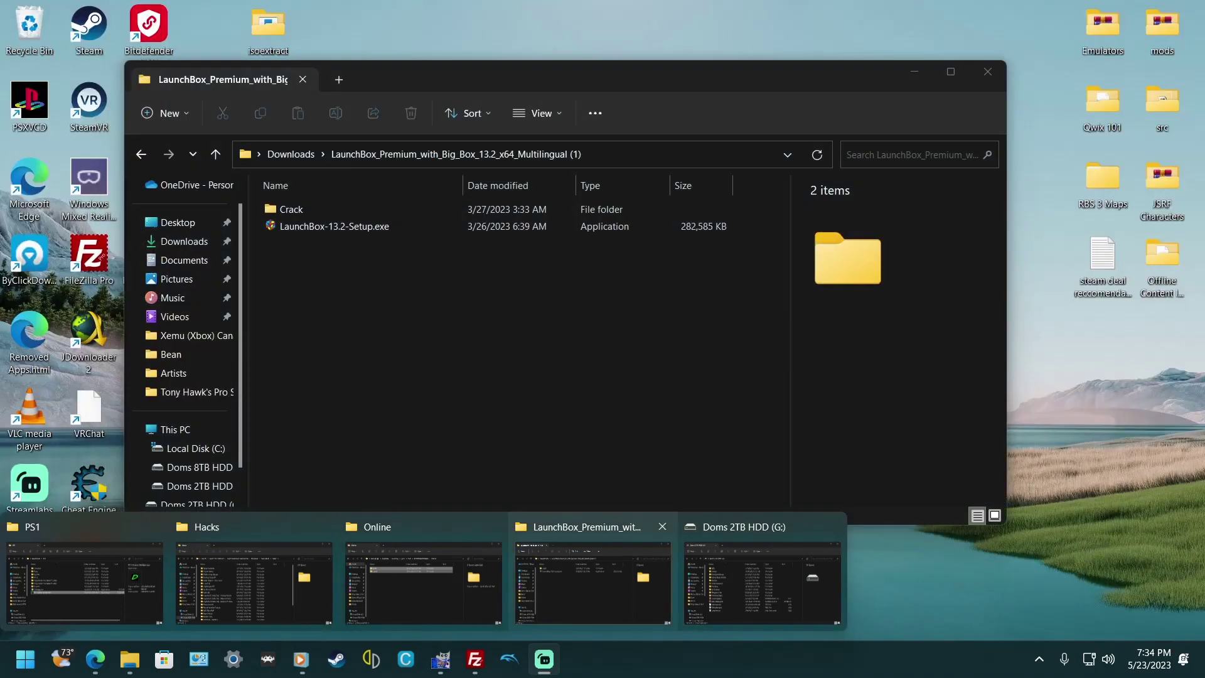
{"action": "left_click", "coordinate": [593, 580]}
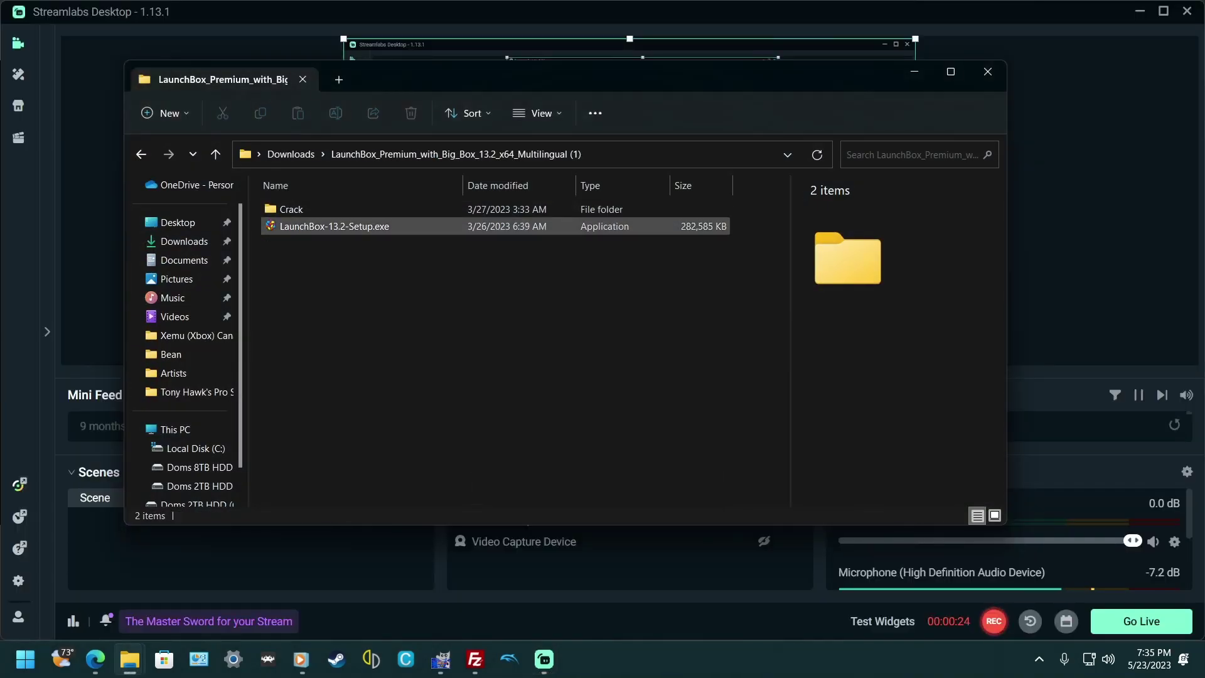
{"action": "left_click", "coordinate": [335, 226]}
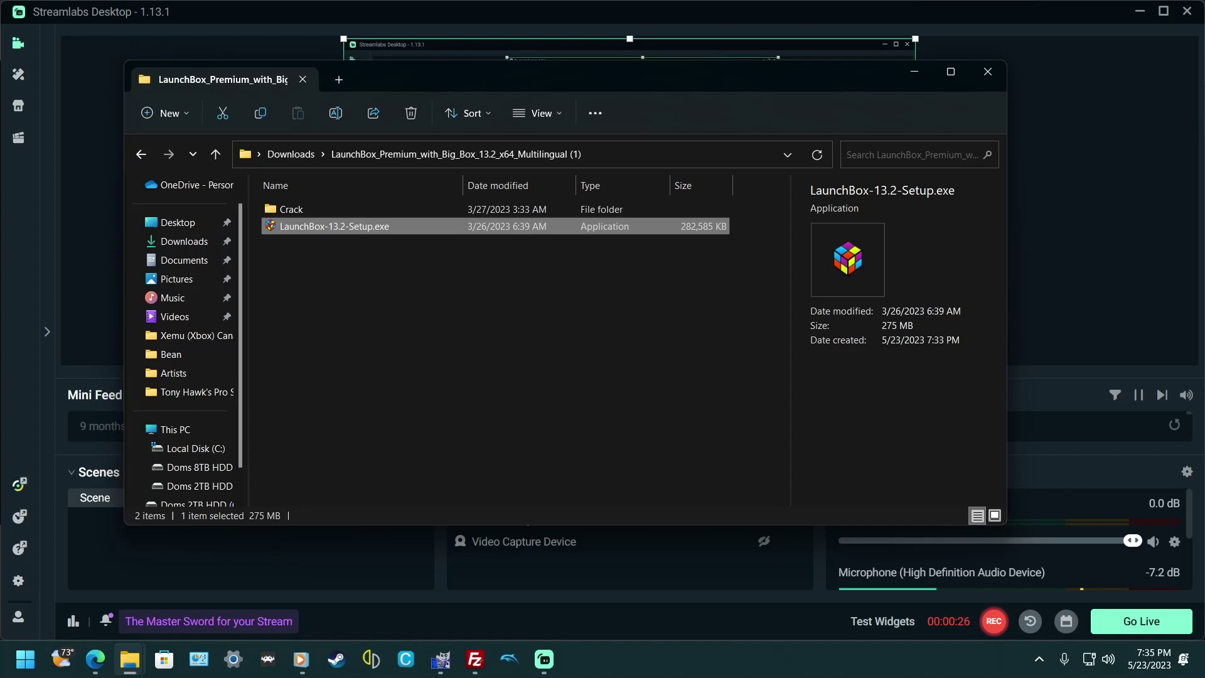
{"action": "key", "text": "Return"}
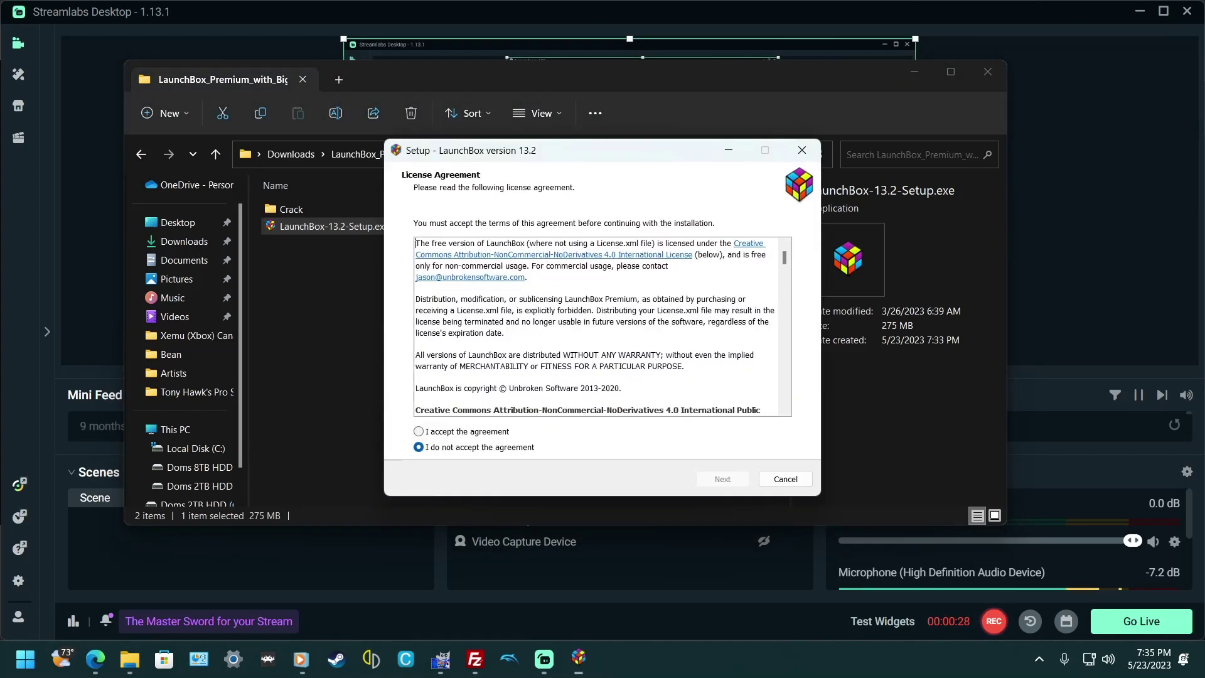
{"action": "key", "text": "alt+a"}
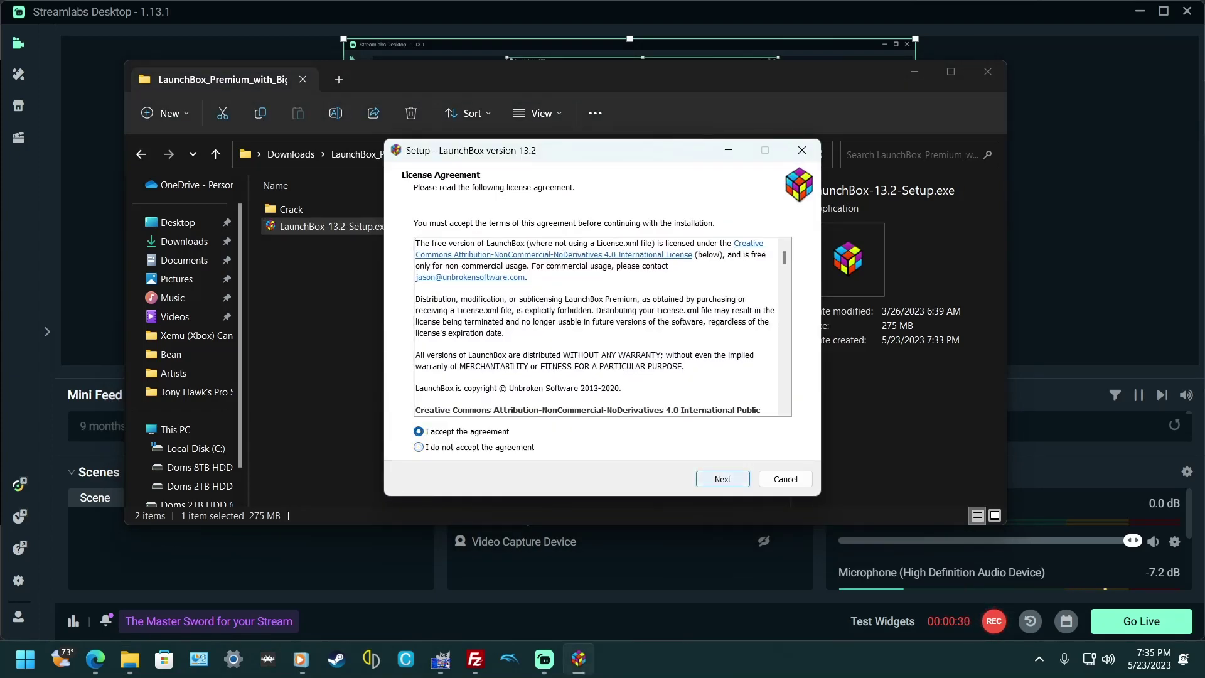
{"action": "key", "text": "Return"}
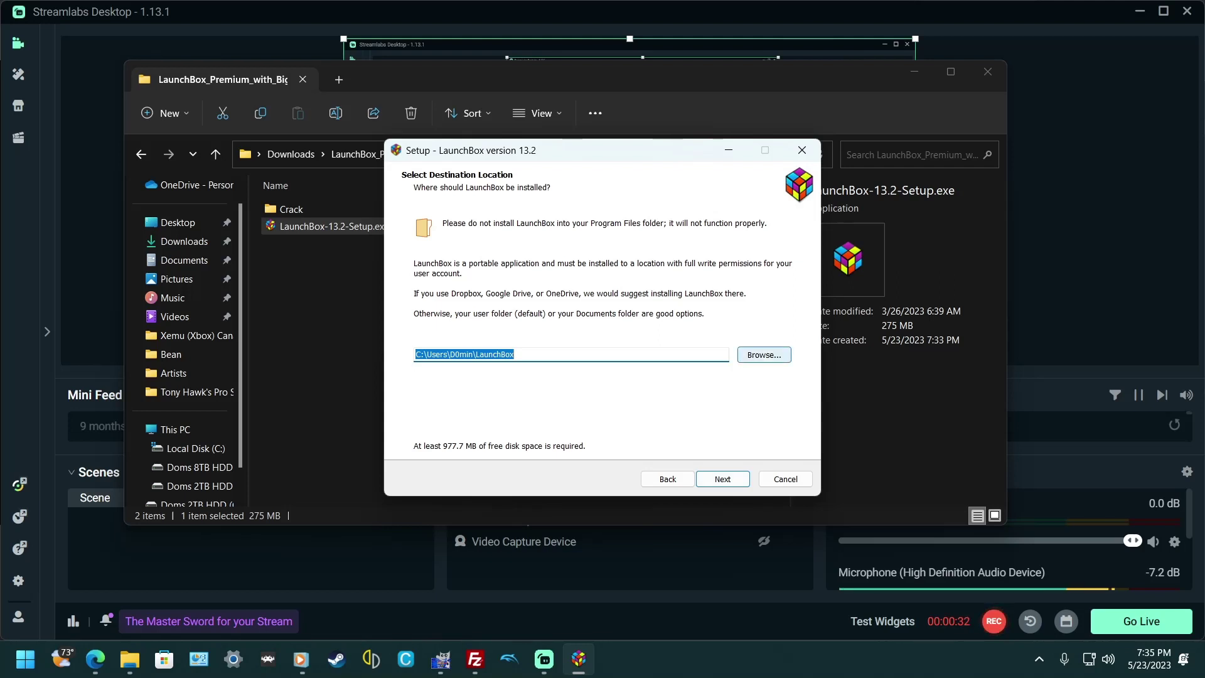
- Set the installation destination to G:\LaunchBox on the Doms 2TB HDD (G:) drive
{"action": "left_click", "coordinate": [763, 355]}
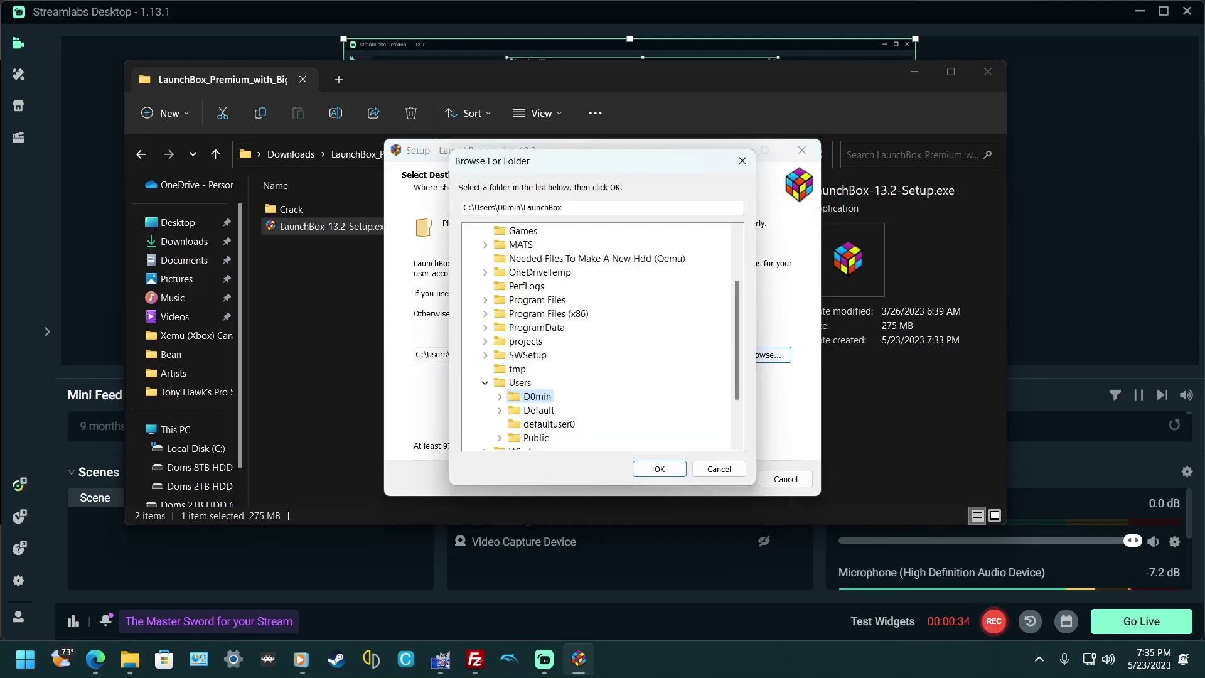
{"action": "left_click", "coordinate": [484, 383]}
{"action": "scroll", "coordinate": [565, 383], "scroll_direction": "down", "scroll_amount": 1}
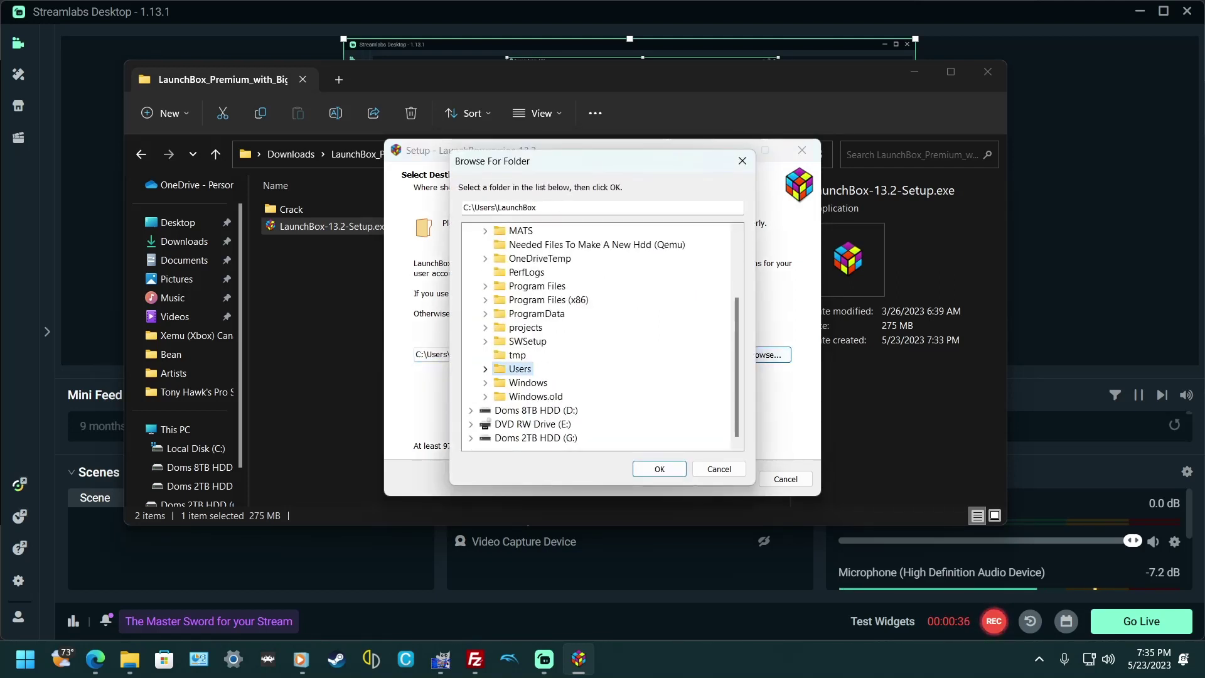
{"action": "left_click", "coordinate": [536, 438]}
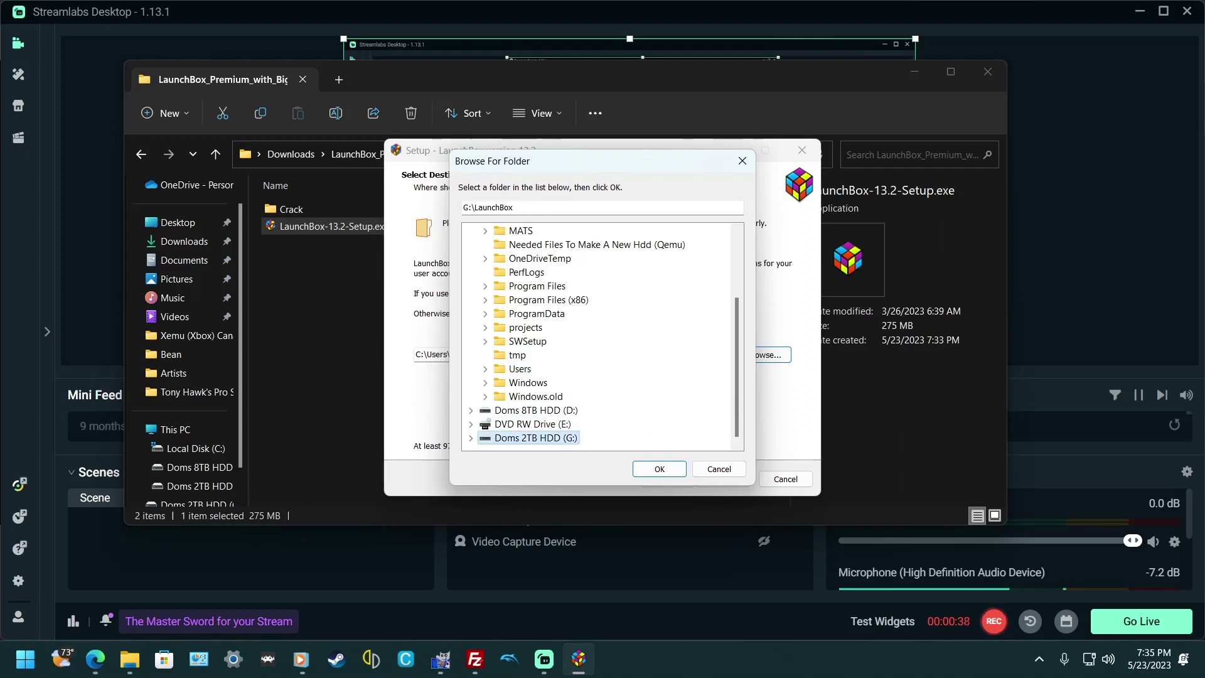
{"action": "left_click", "coordinate": [659, 469]}
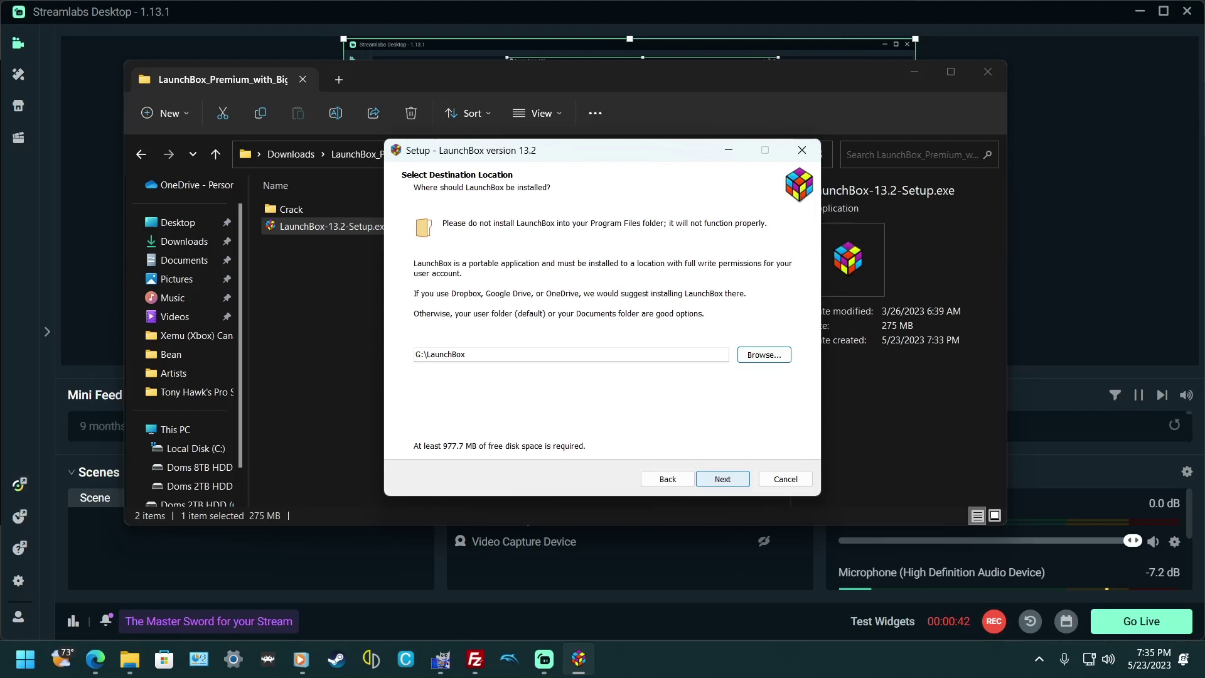
- Accept the destination and the LaunchBox Start Menu folder, and start the installation
{"action": "left_click", "coordinate": [722, 479]}
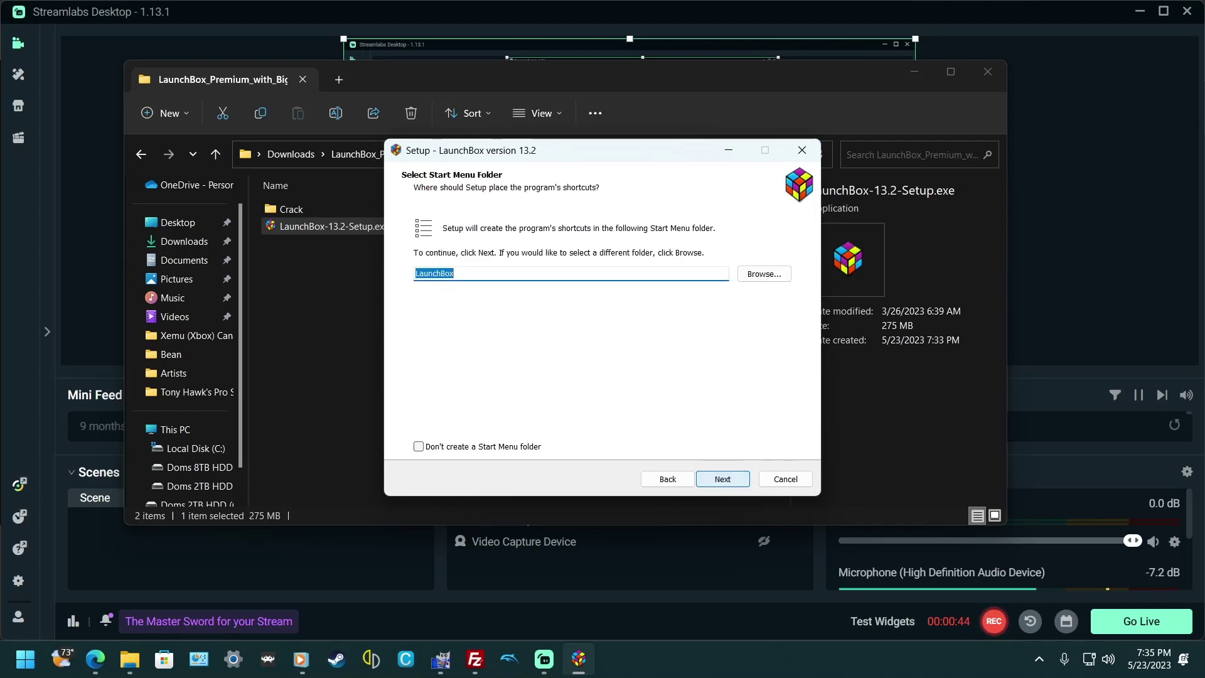
{"action": "key", "text": "Return"}
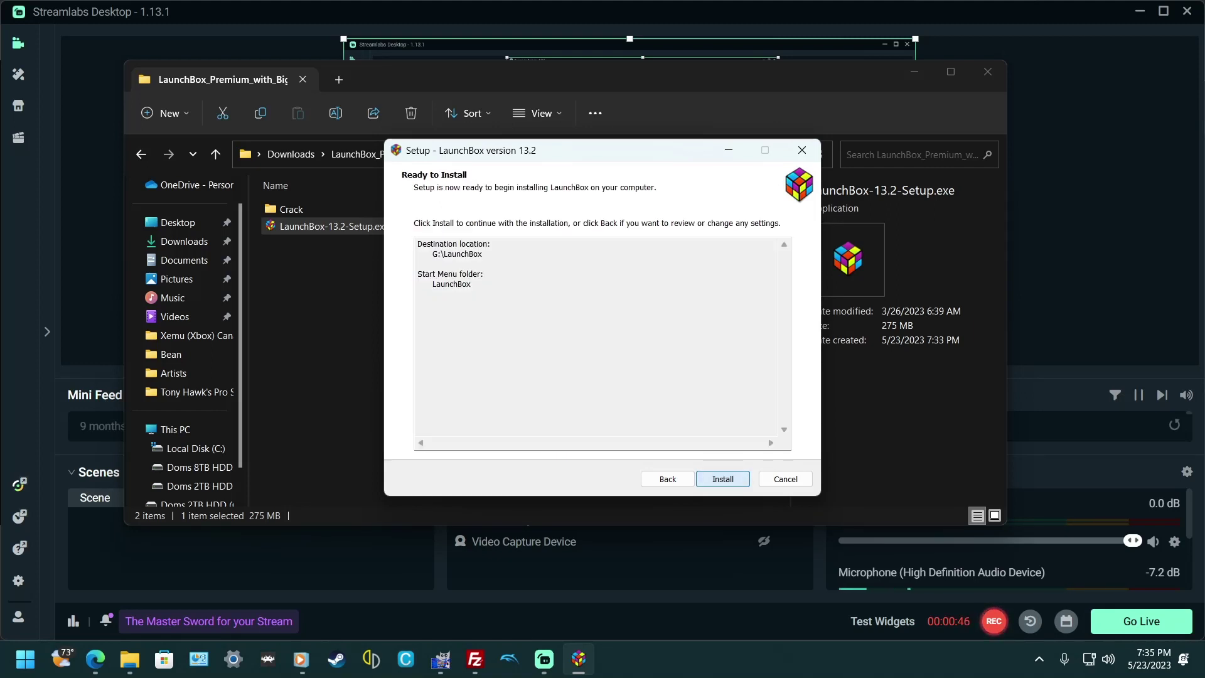
{"action": "key", "text": "Return"}
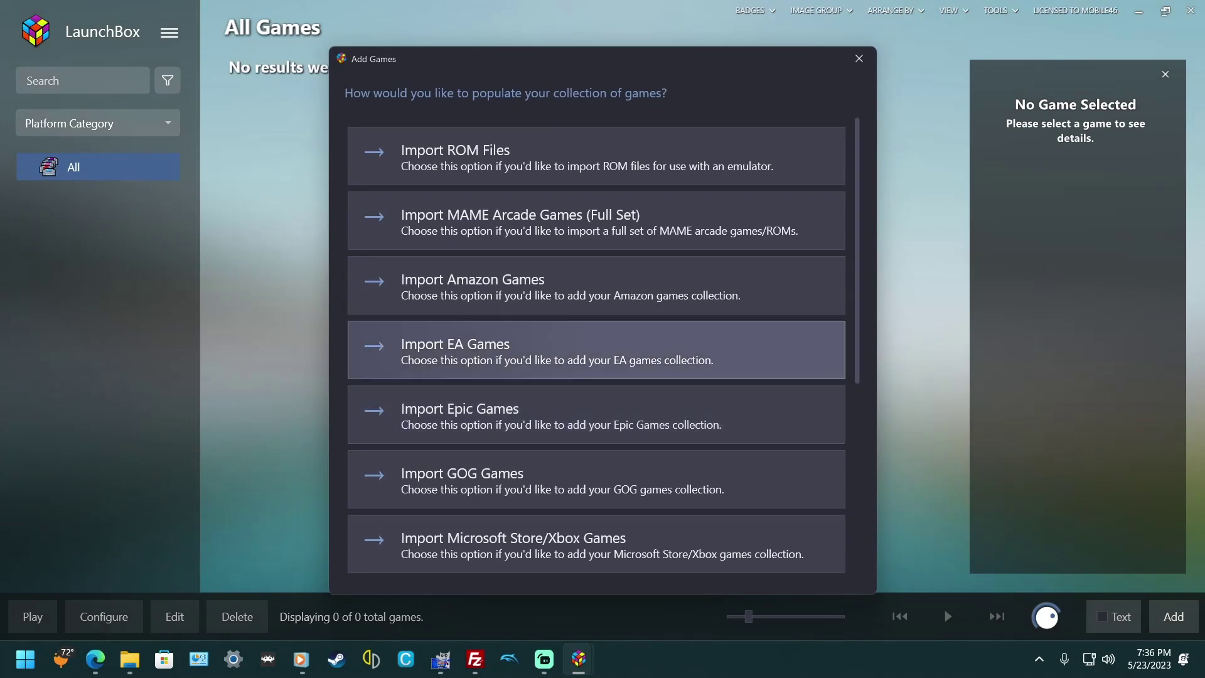
- Dismiss the Add Games window and start the ROM files import wizard, continuing to its file selection page
{"action": "left_click", "coordinate": [859, 59]}
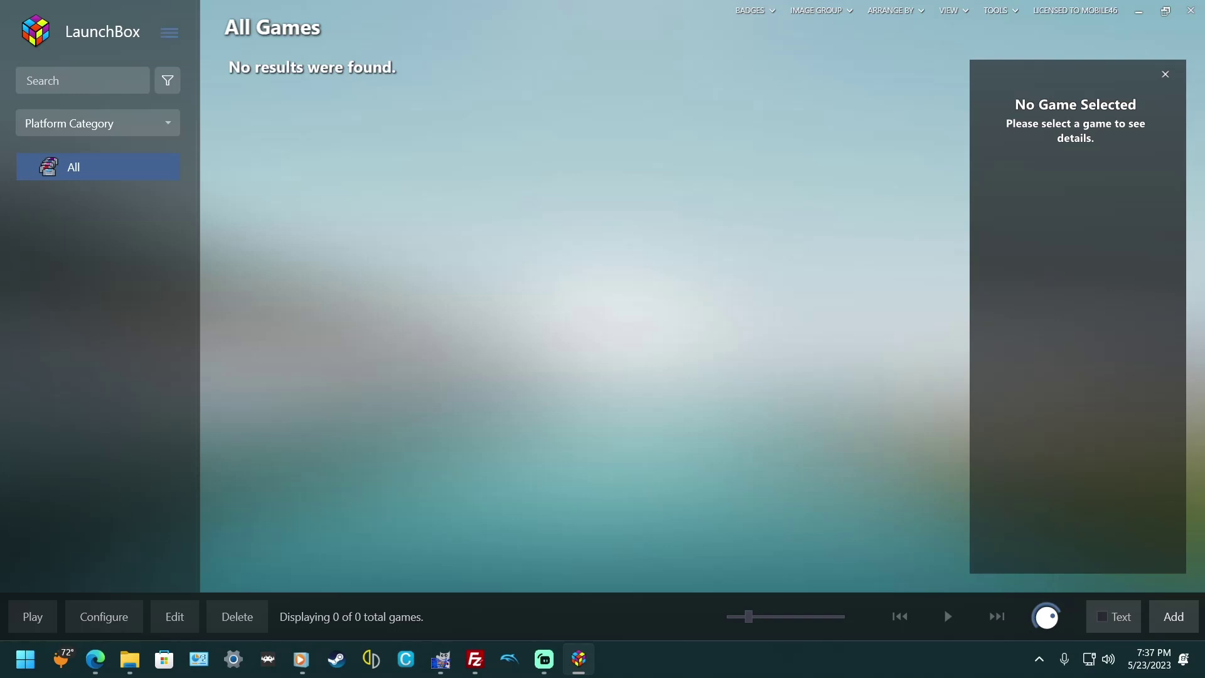
{"action": "left_click", "coordinate": [170, 33]}
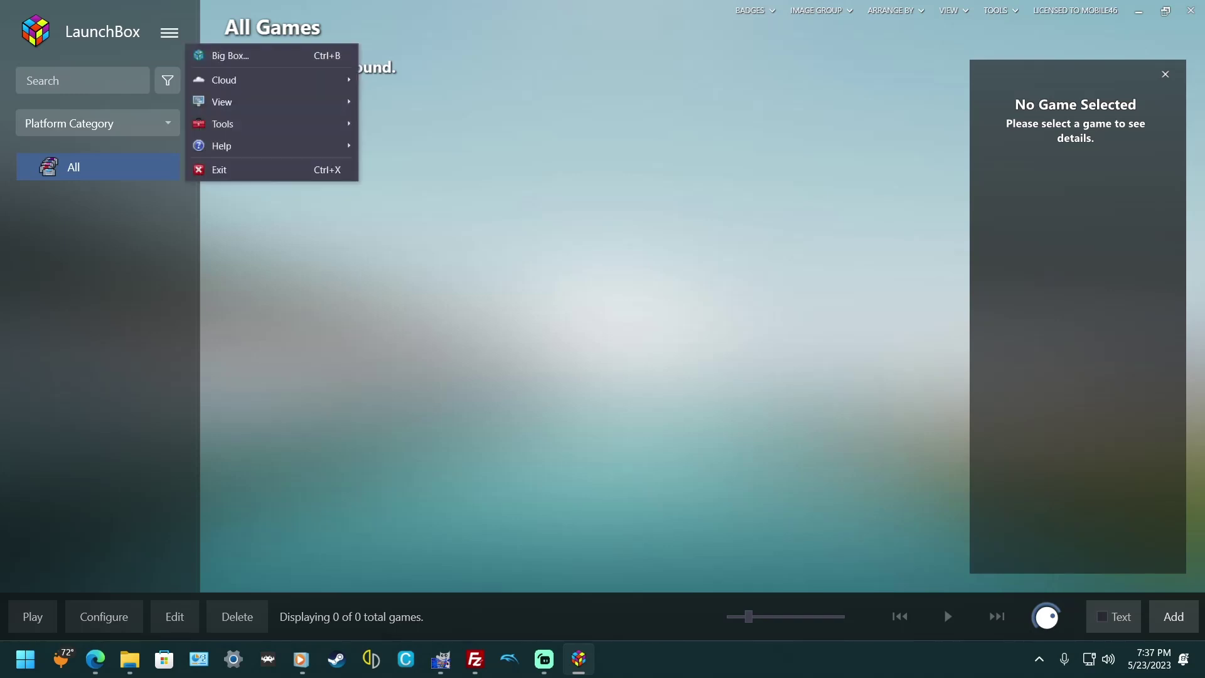
{"action": "mouse_move", "coordinate": [251, 124]}
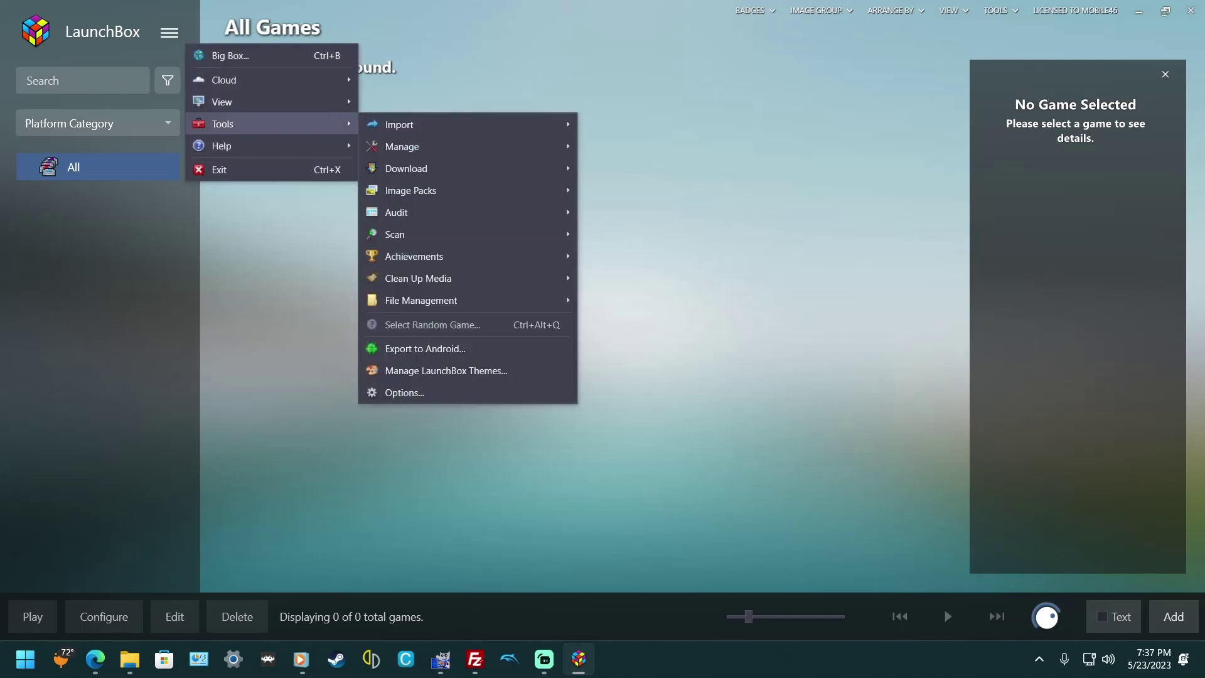
{"action": "mouse_move", "coordinate": [401, 124]}
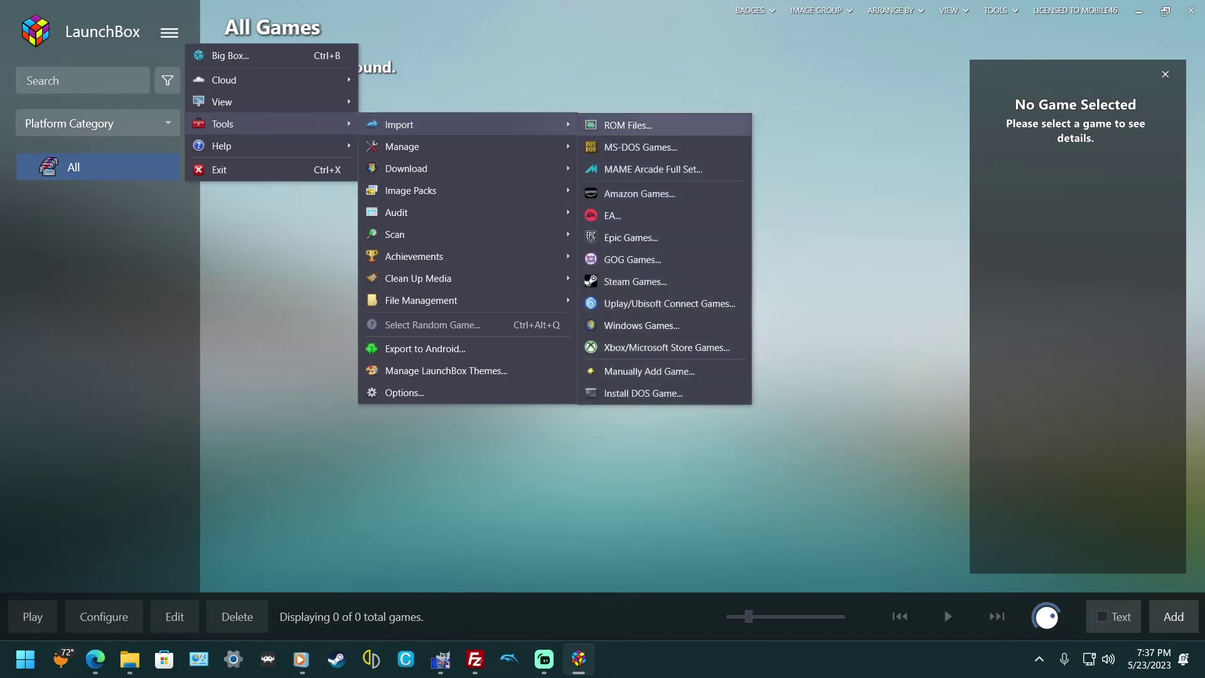
{"action": "left_click", "coordinate": [628, 126]}
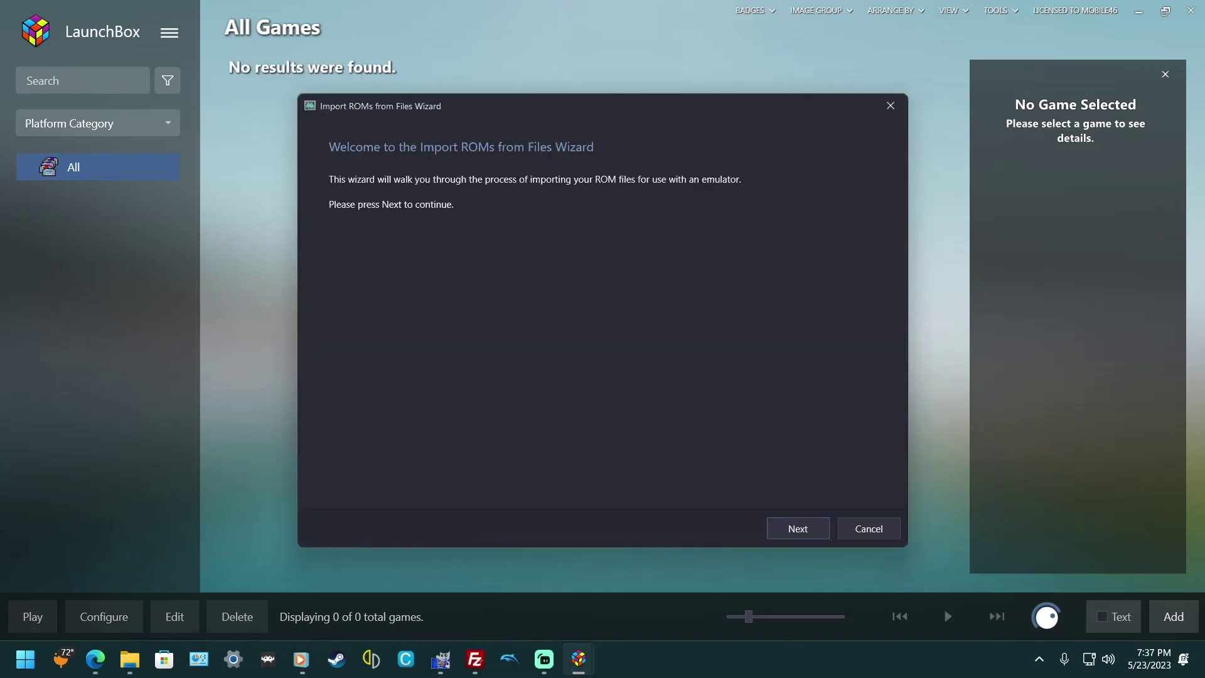
{"action": "left_click", "coordinate": [798, 528]}
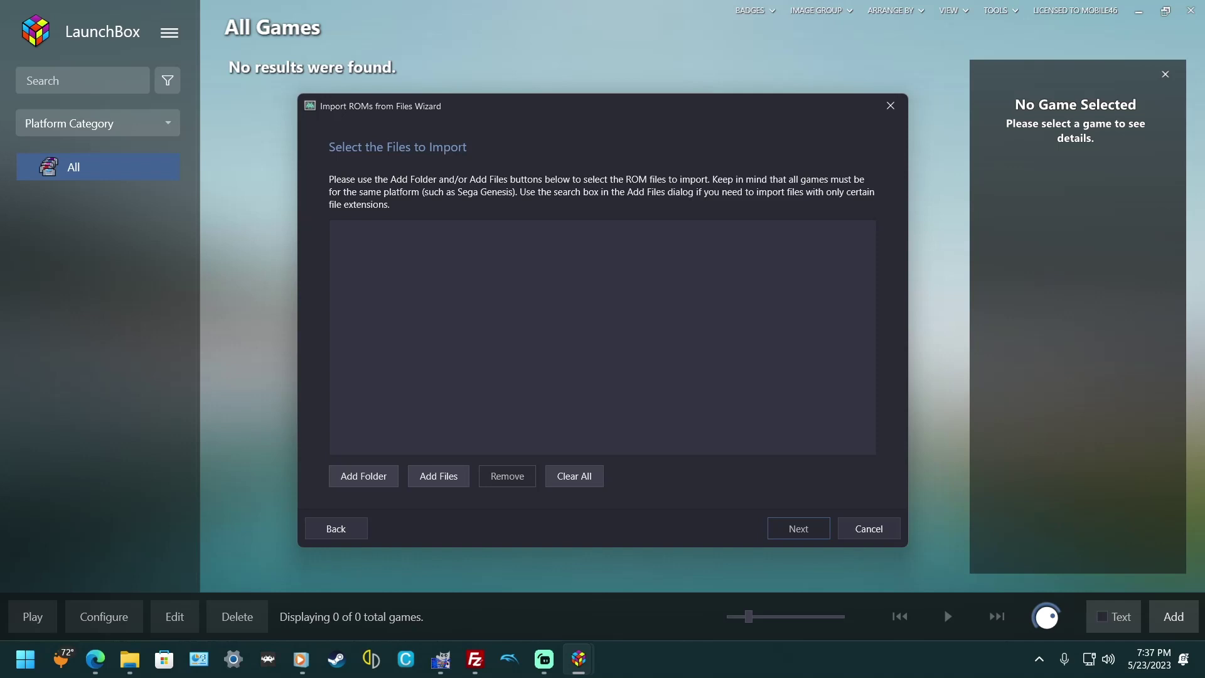
- Add the folder D:\Emulated Games\Nintendo - Gameboy as the ROM source and continue to the platform choice
{"action": "left_click", "coordinate": [363, 476]}
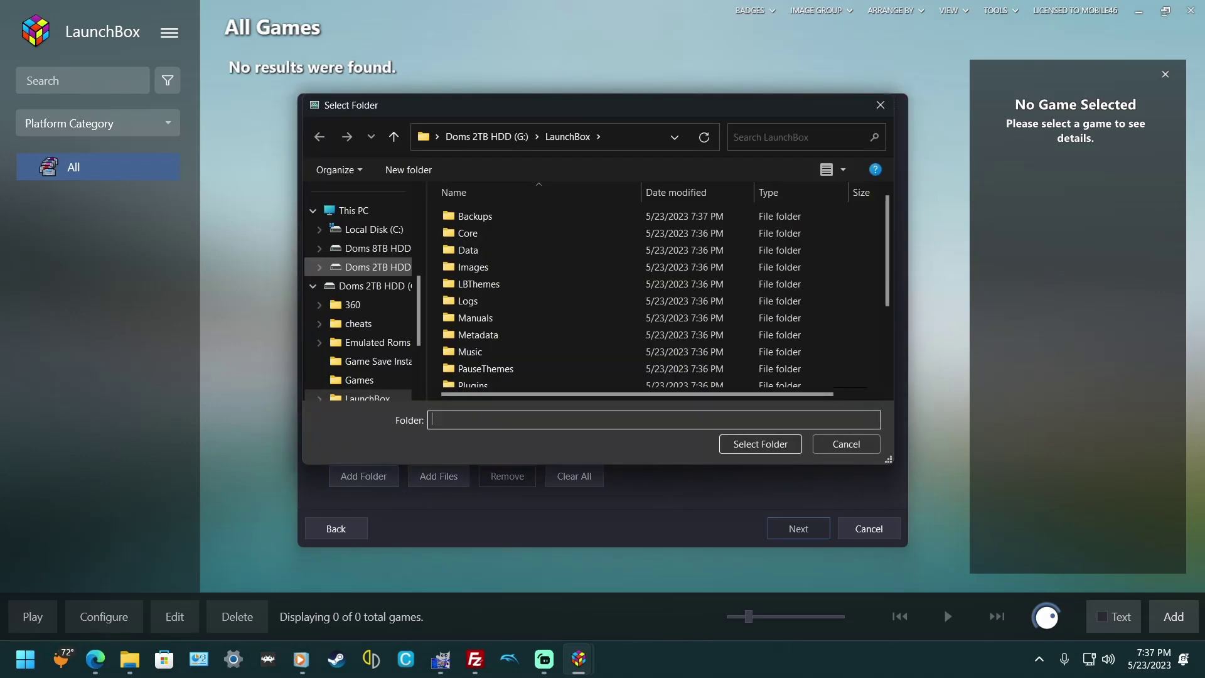
{"action": "left_click", "coordinate": [379, 248]}
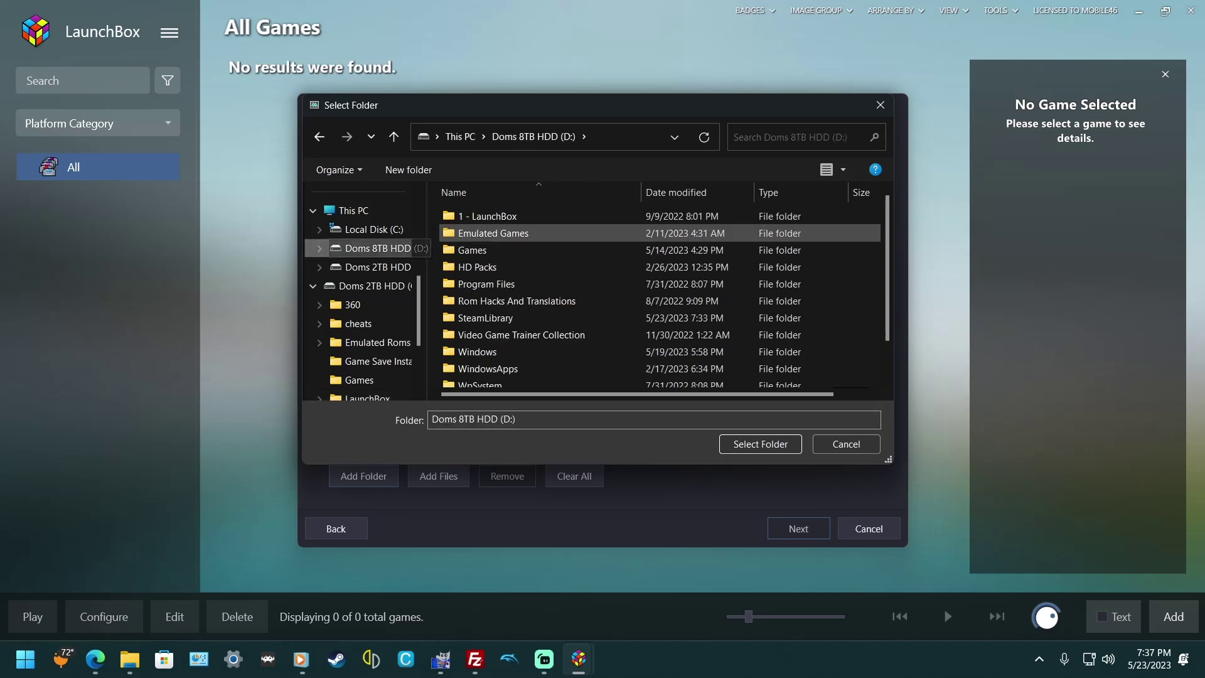
{"action": "double_click", "coordinate": [484, 233]}
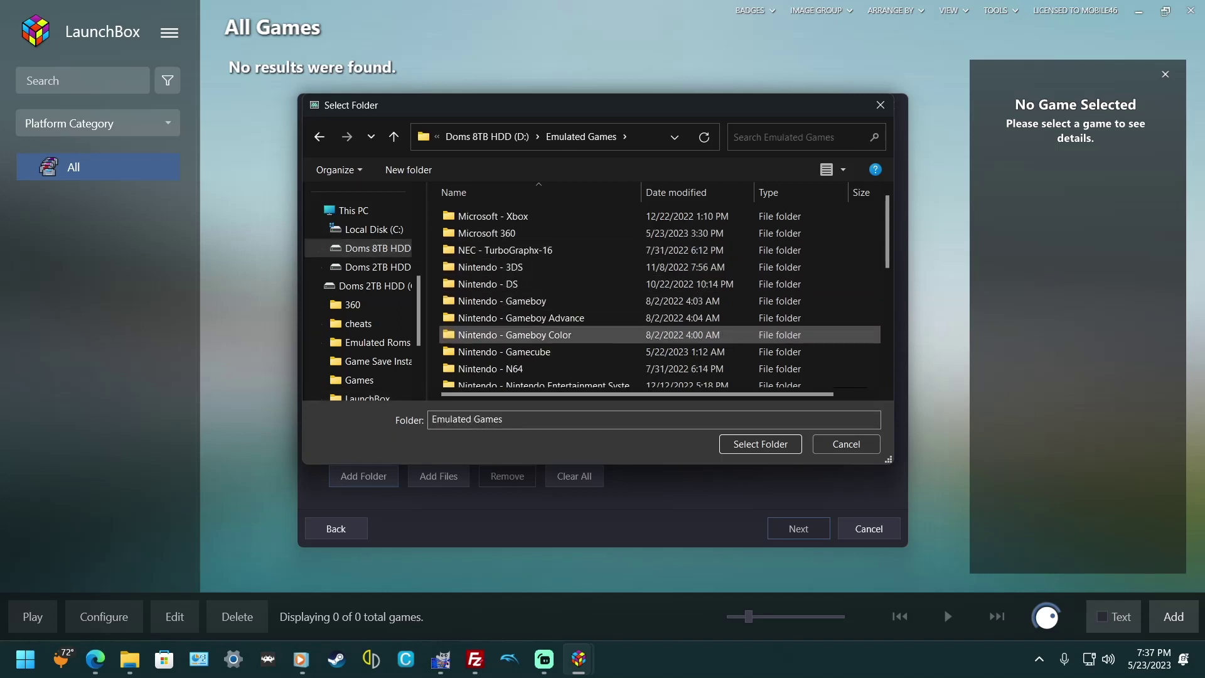
{"action": "left_click", "coordinate": [502, 301]}
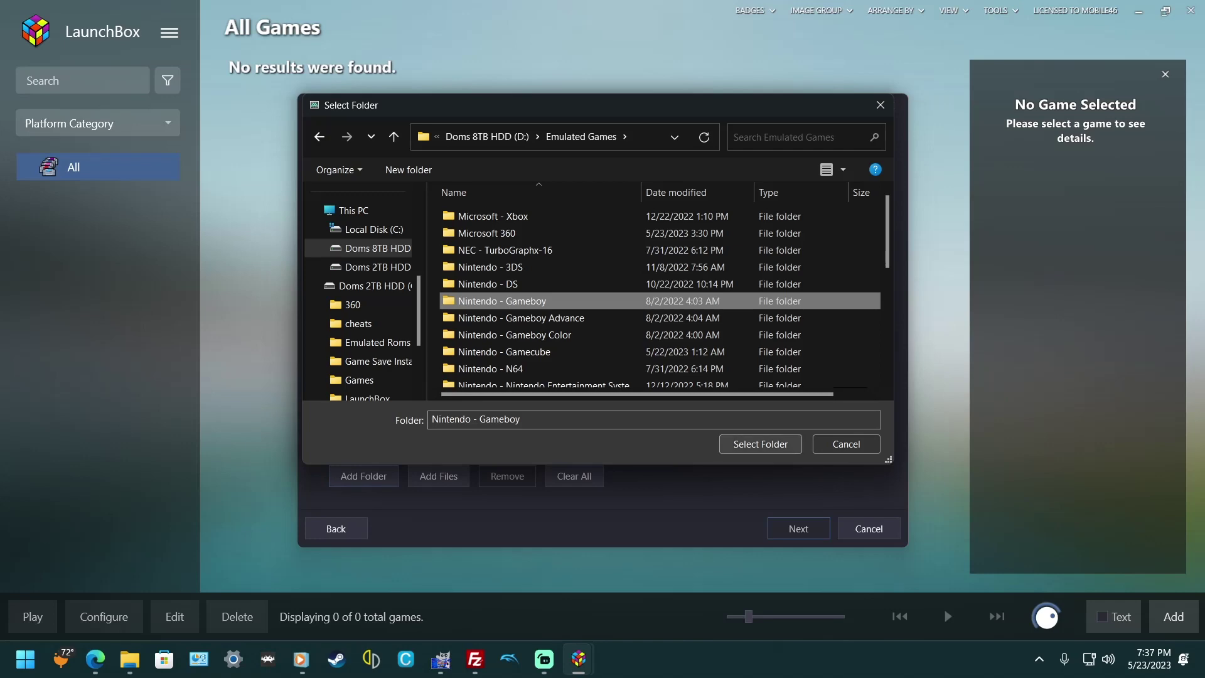
{"action": "left_click", "coordinate": [759, 443]}
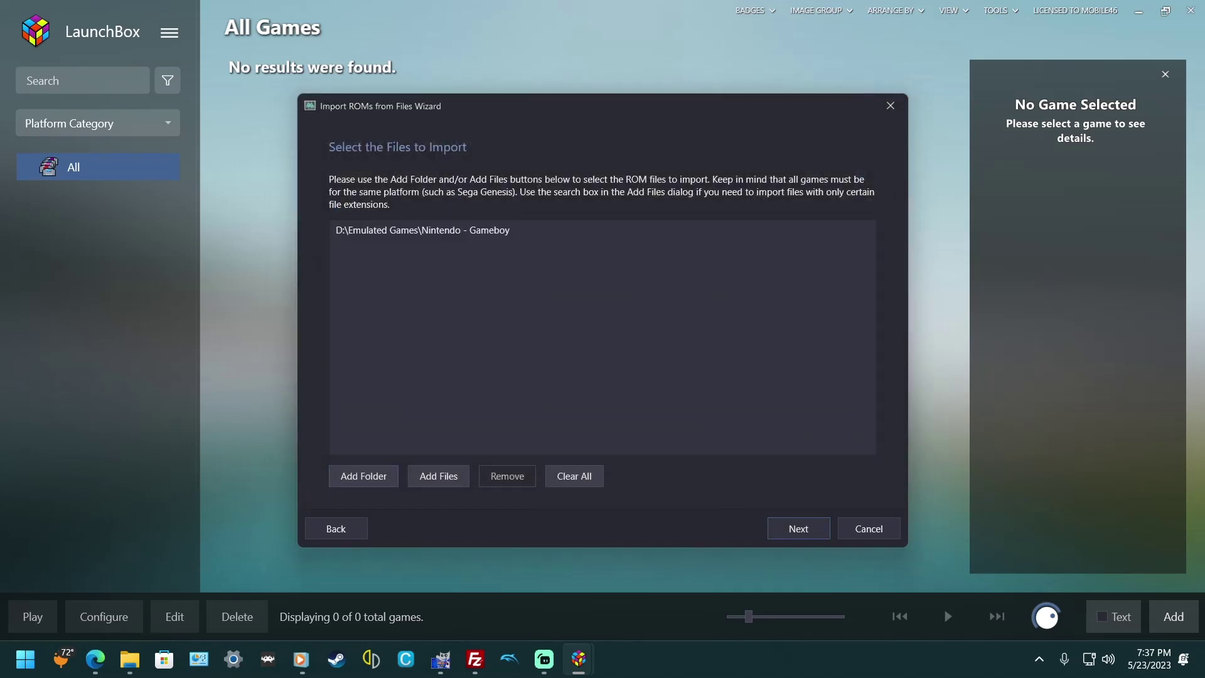
{"action": "left_click", "coordinate": [798, 528]}
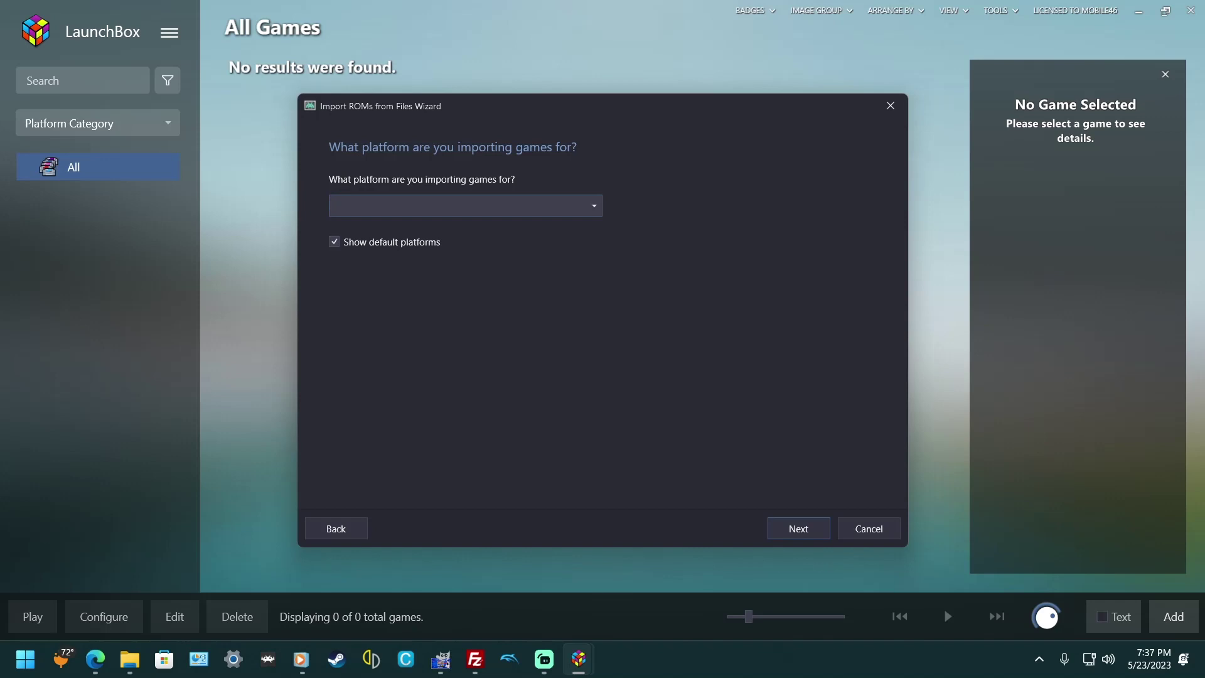
- Set the import platform to Nintendo Game Boy and continue to the emulator choice
{"action": "left_click", "coordinate": [594, 206]}
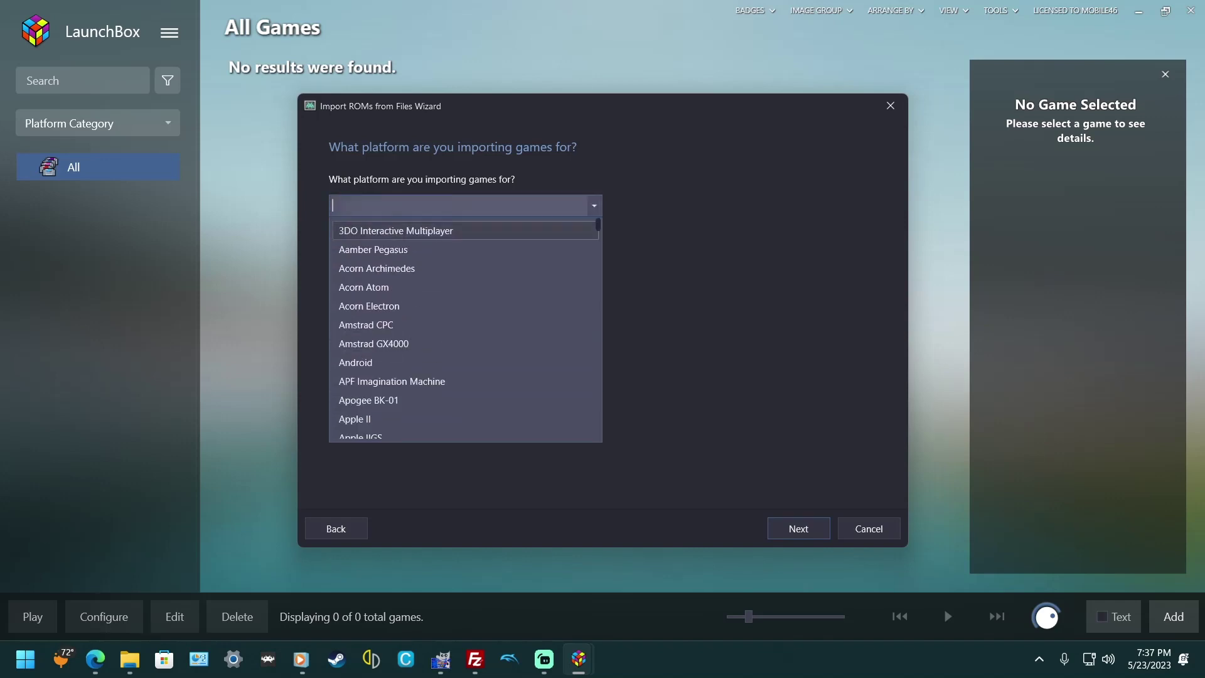
{"action": "scroll", "coordinate": [539, 358], "scroll_direction": "down", "scroll_amount": 5}
{"action": "scroll", "coordinate": [465, 362], "scroll_direction": "down", "scroll_amount": 18}
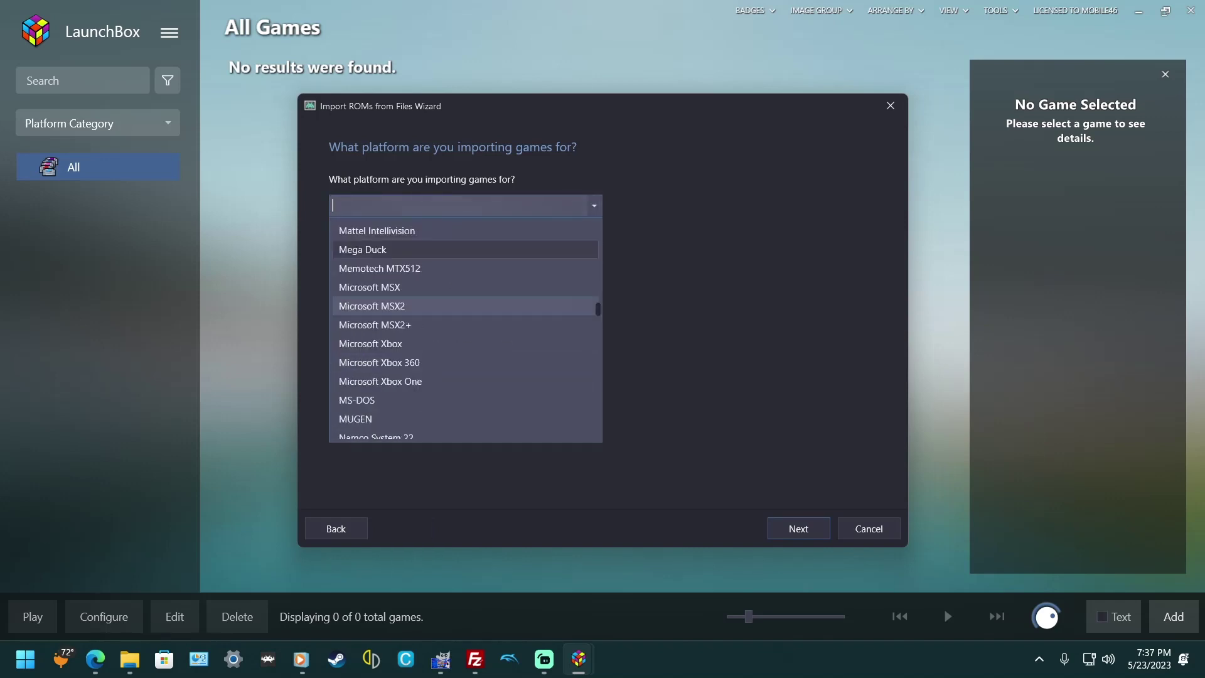
{"action": "scroll", "coordinate": [465, 306], "scroll_direction": "down", "scroll_amount": 2}
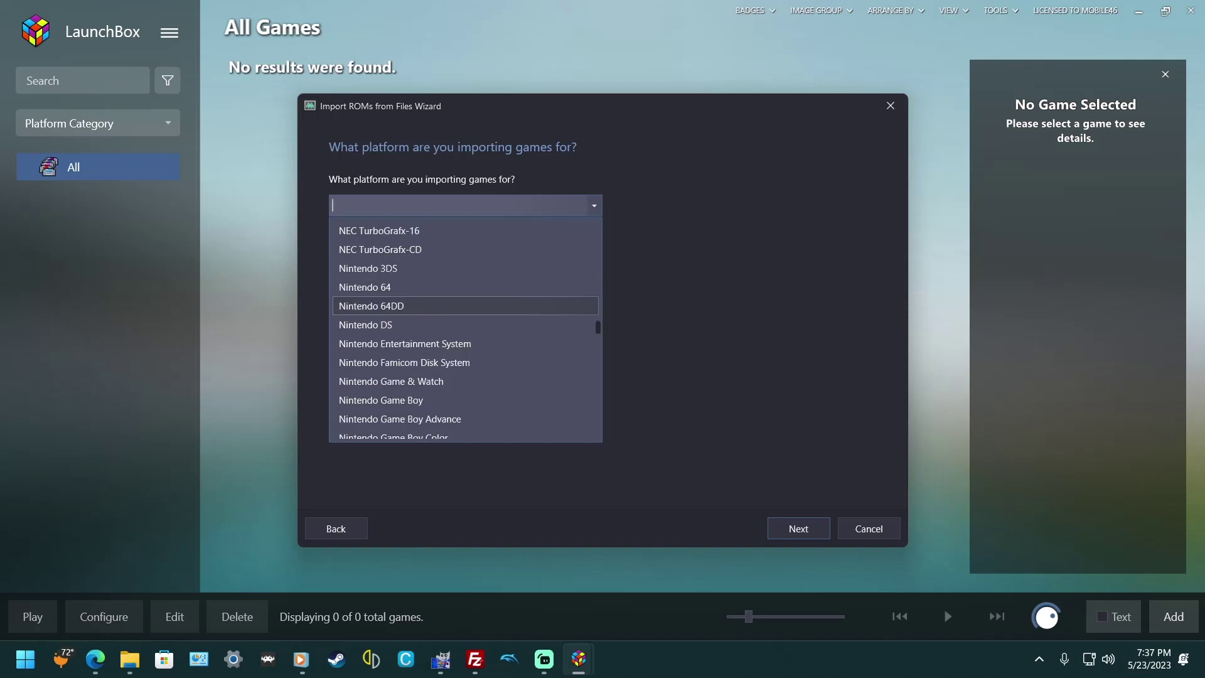
{"action": "left_click", "coordinate": [465, 344]}
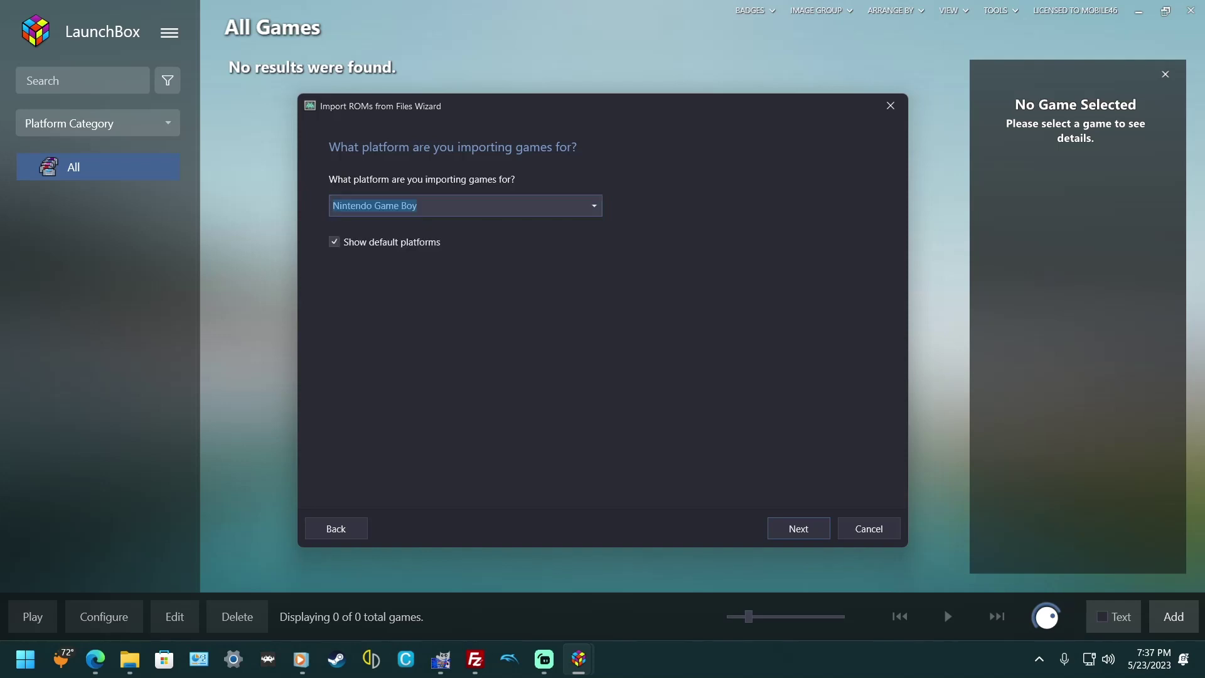
{"action": "left_click", "coordinate": [798, 529]}
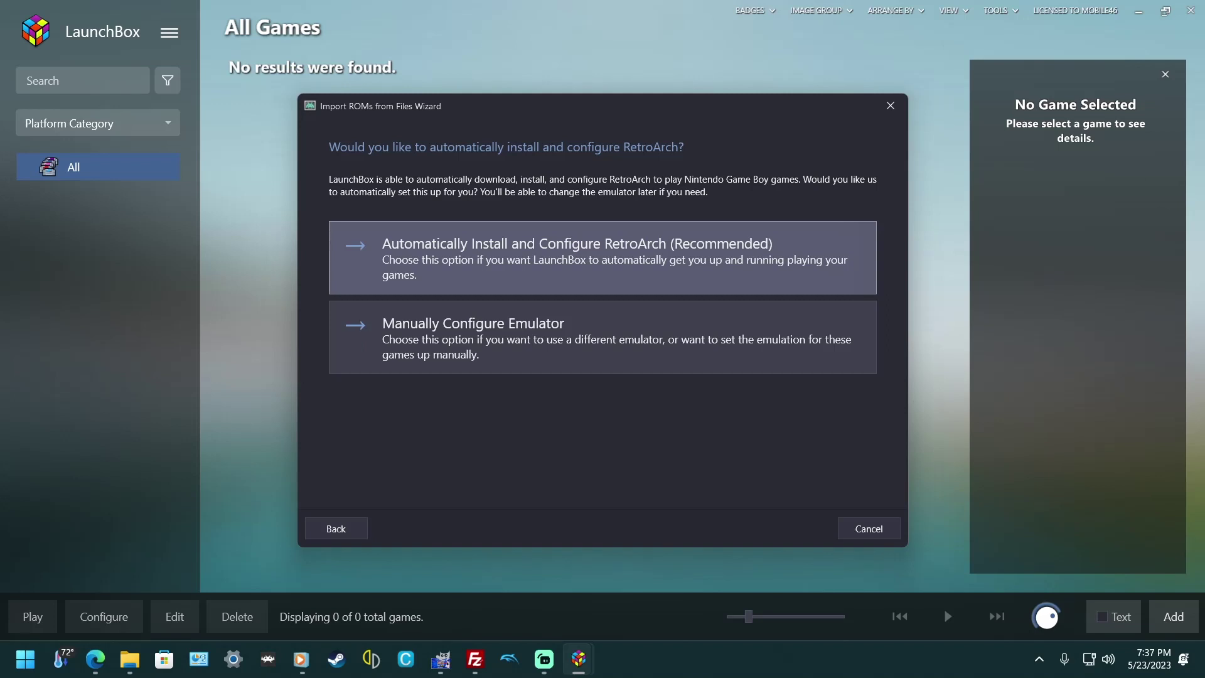
- Choose to automatically install and configure RetroArch, and decline installing the new LaunchBox version
{"action": "left_click", "coordinate": [602, 264]}
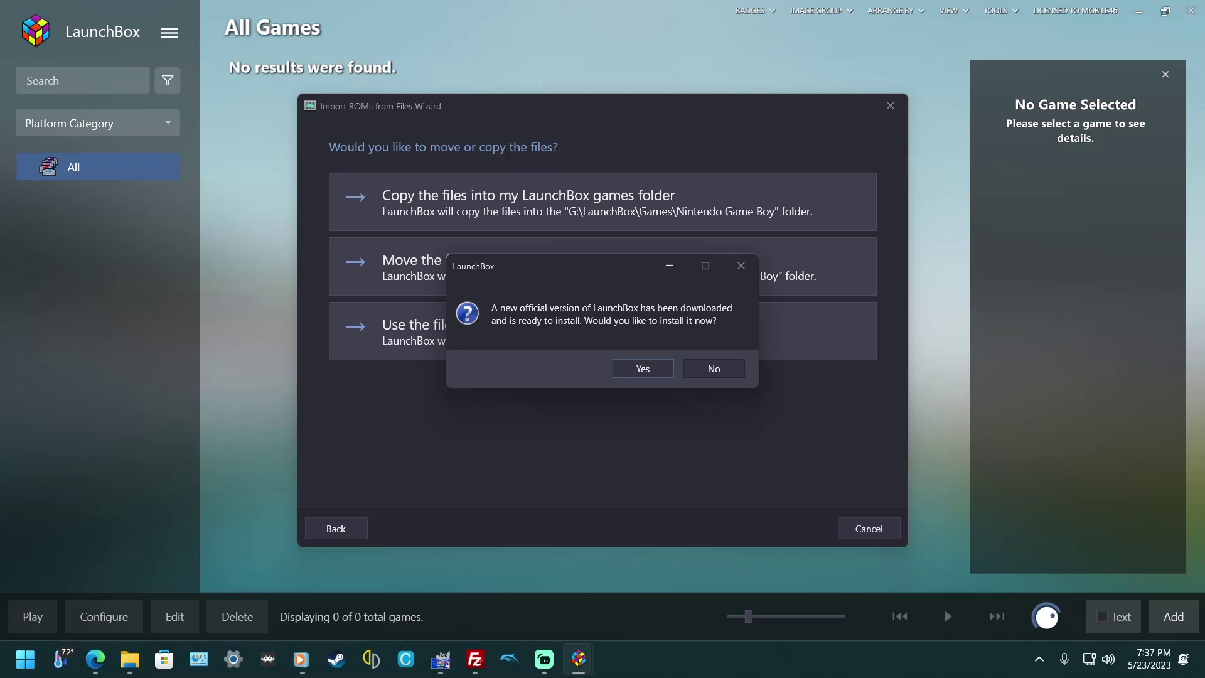
{"action": "left_click", "coordinate": [713, 368]}
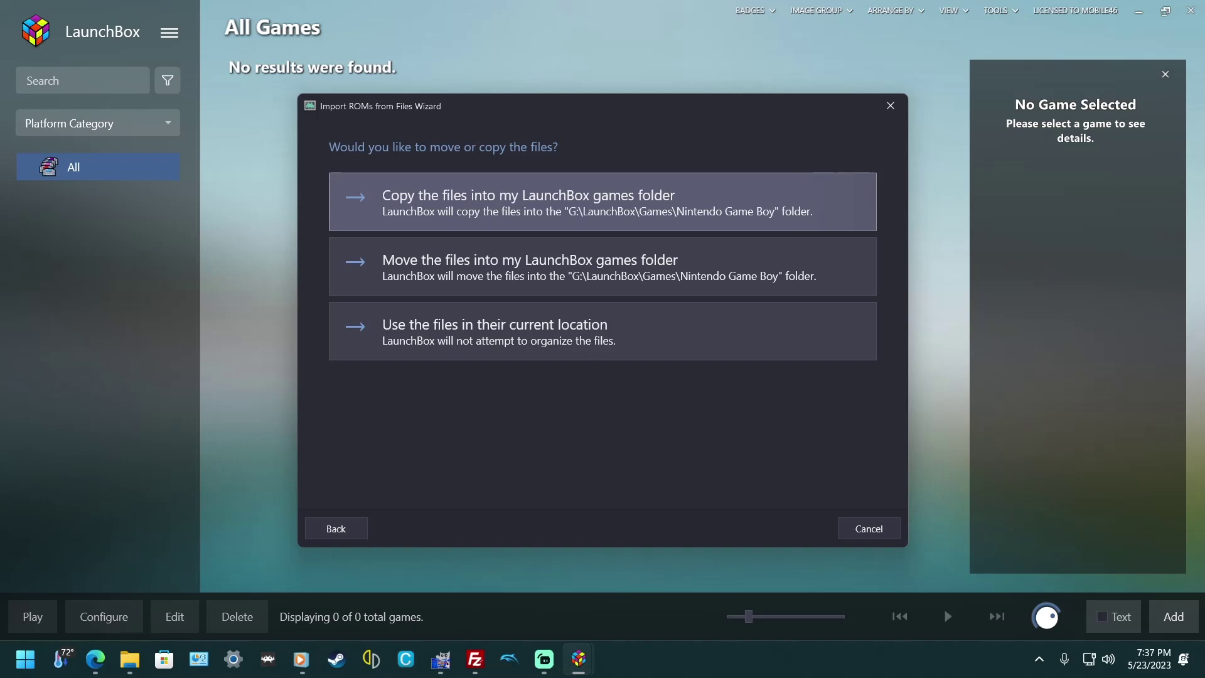
- Choose to copy the ROM files into the LaunchBox games folder and keep the local metadata search enabled
{"action": "left_click", "coordinate": [657, 215]}
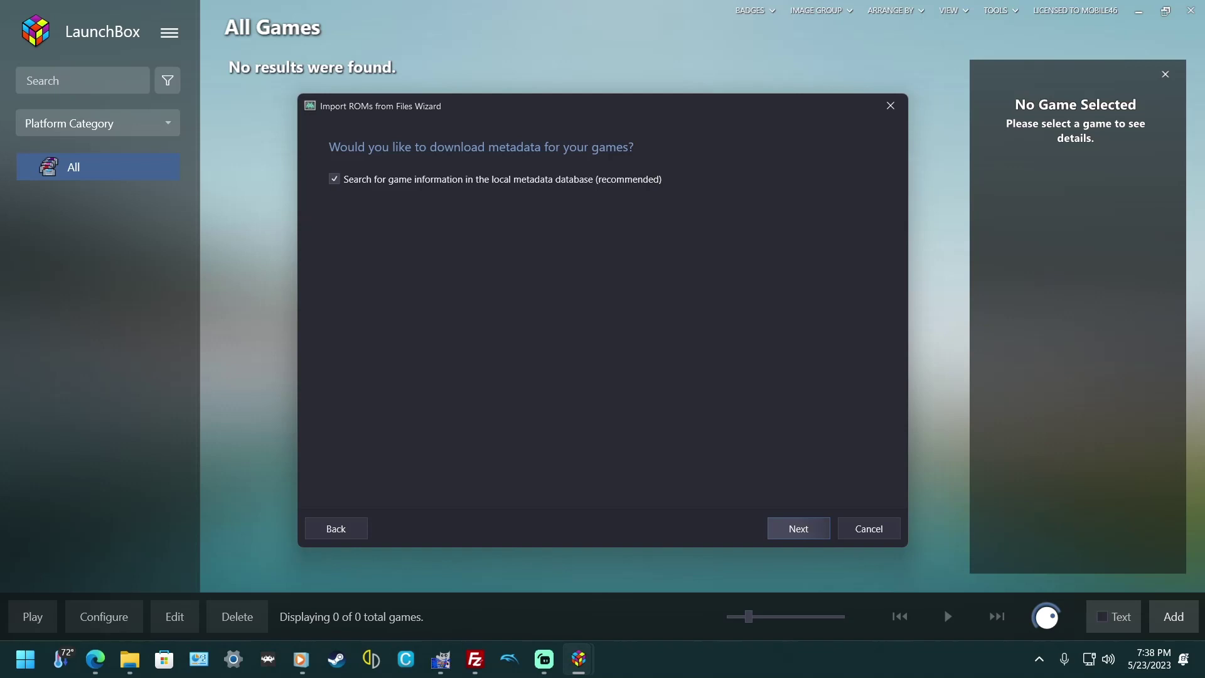
{"action": "left_click", "coordinate": [798, 529]}
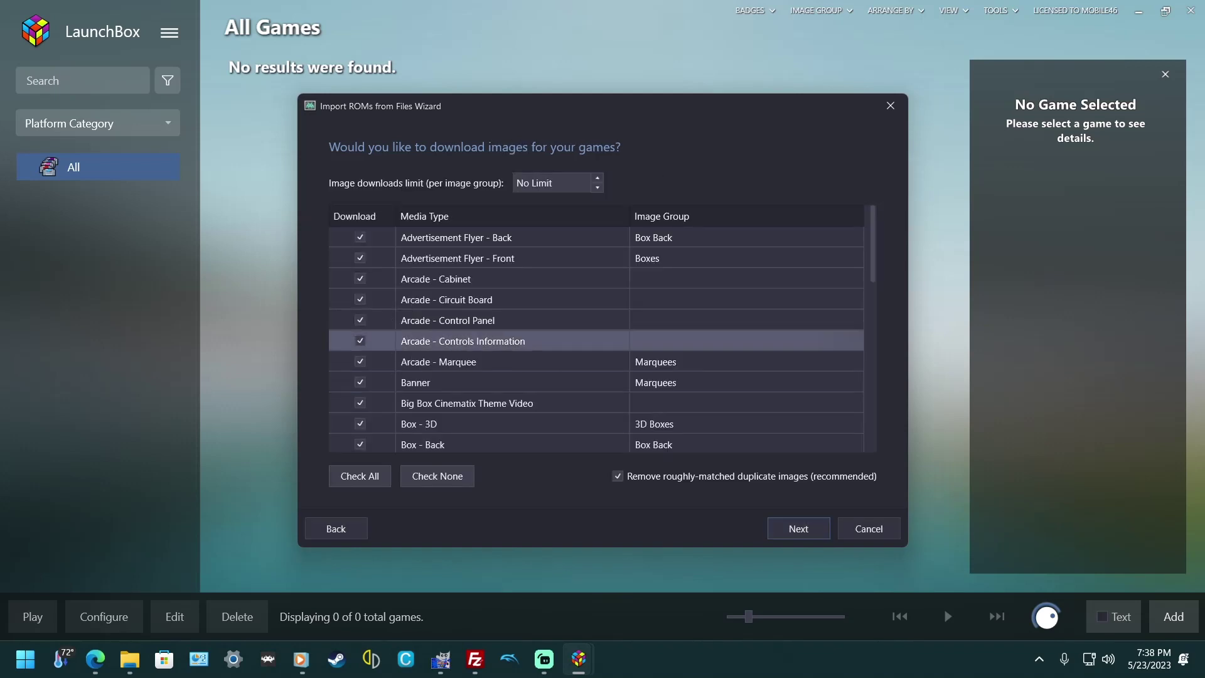
- Review the image types for download, keep them all checked with no download limit, and continue to the bezel options
{"action": "scroll", "coordinate": [439, 301], "scroll_direction": "down", "scroll_amount": 6}
{"action": "scroll", "coordinate": [439, 301], "scroll_direction": "down", "scroll_amount": 1}
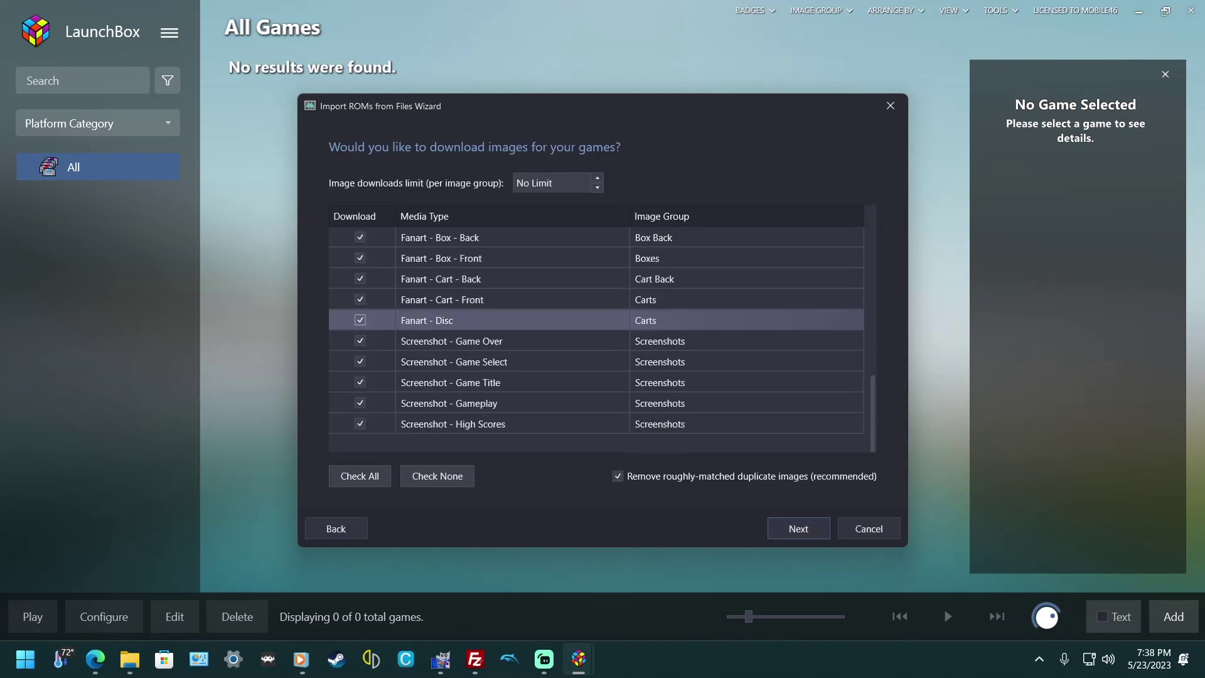
{"action": "scroll", "coordinate": [440, 383], "scroll_direction": "up", "scroll_amount": 7}
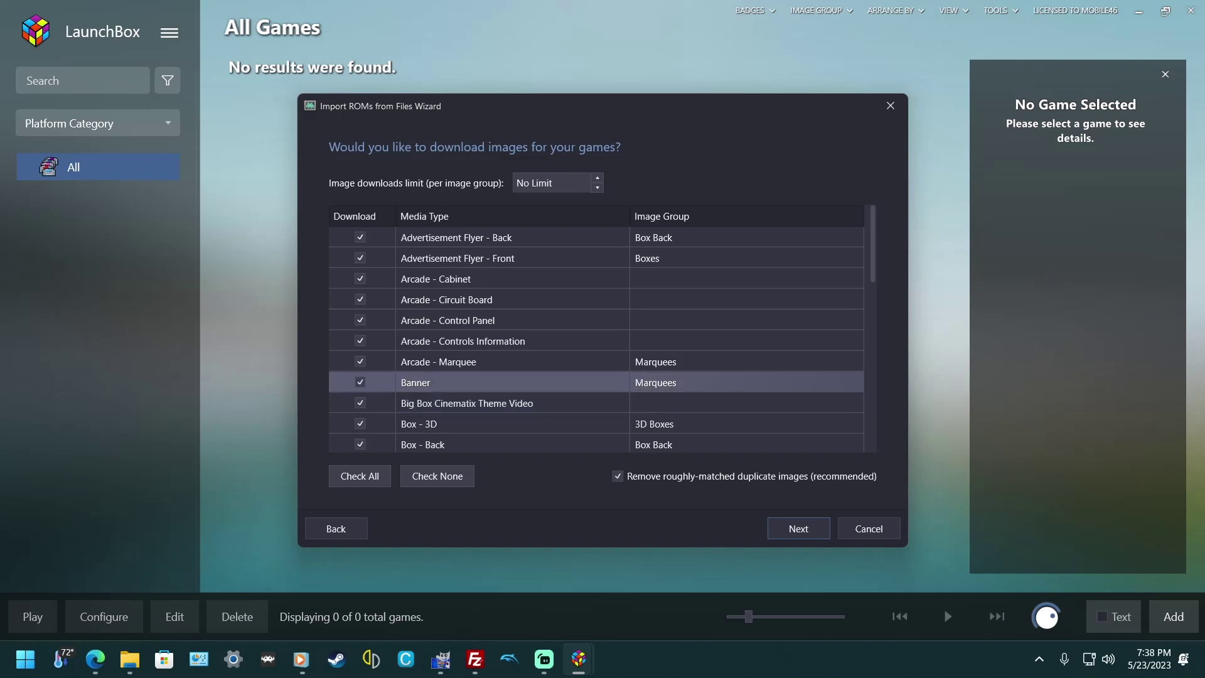
{"action": "scroll", "coordinate": [439, 382], "scroll_direction": "down", "scroll_amount": 7}
{"action": "scroll", "coordinate": [439, 382], "scroll_direction": "up", "scroll_amount": 6}
{"action": "scroll", "coordinate": [440, 383], "scroll_direction": "up", "scroll_amount": 2}
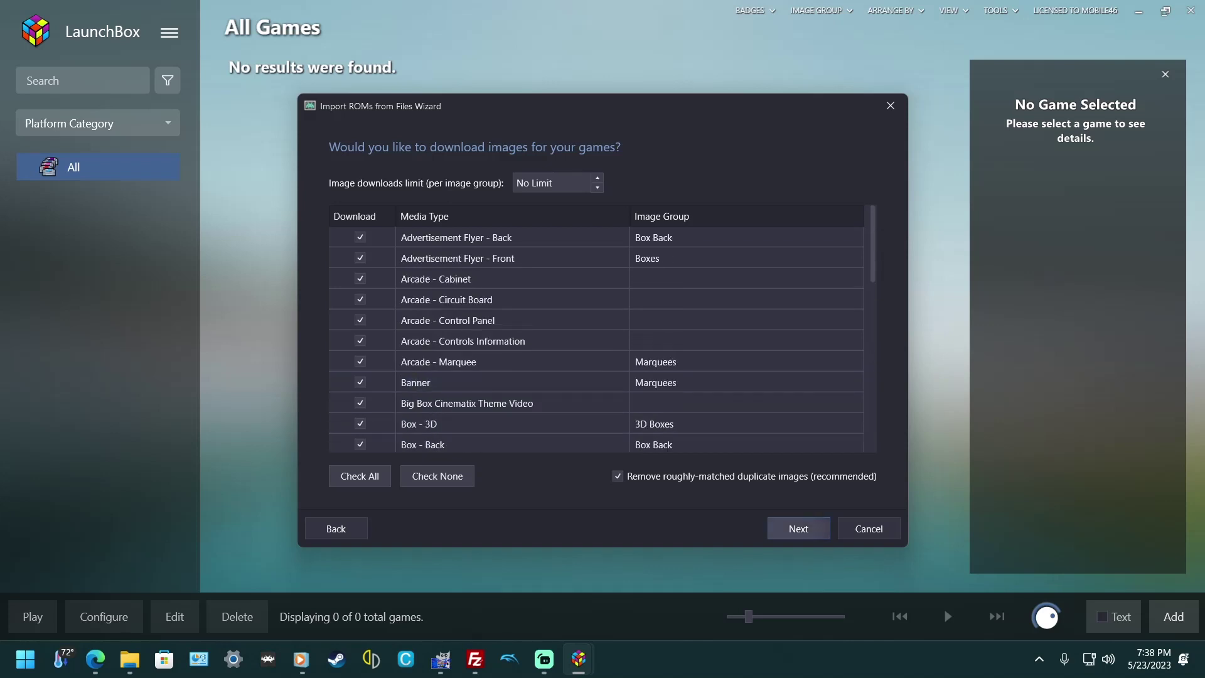
{"action": "left_click", "coordinate": [798, 528]}
{"action": "left_click", "coordinate": [798, 528]}
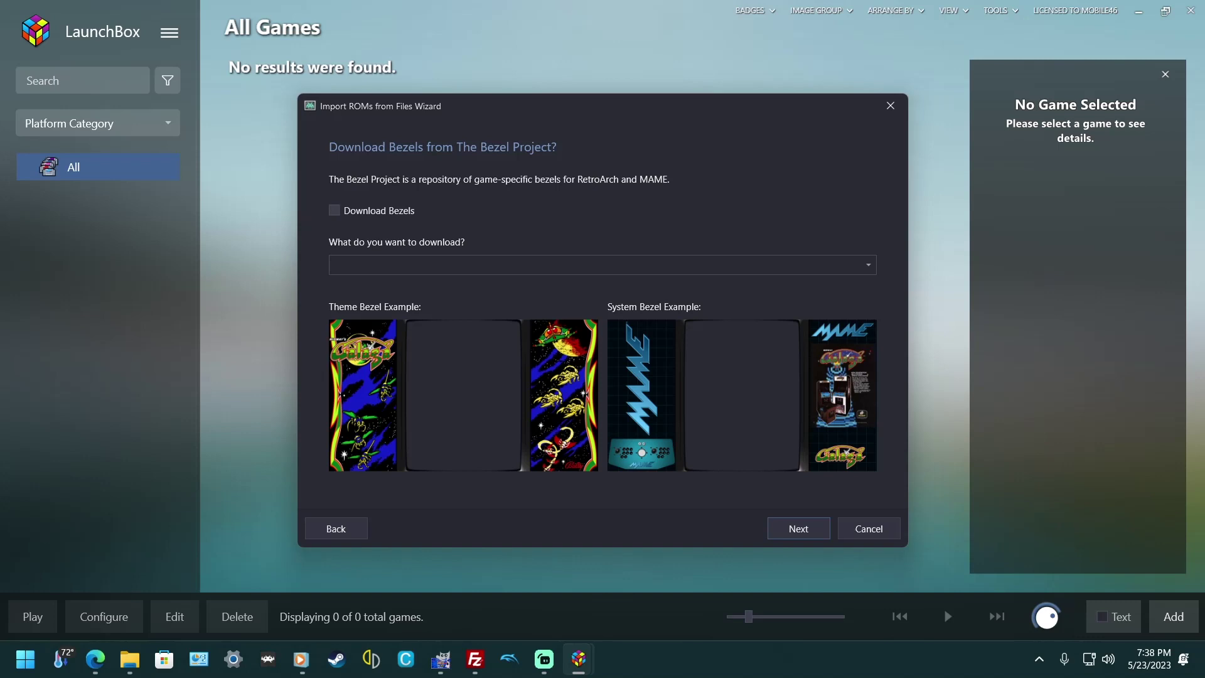
{"action": "left_click", "coordinate": [334, 210]}
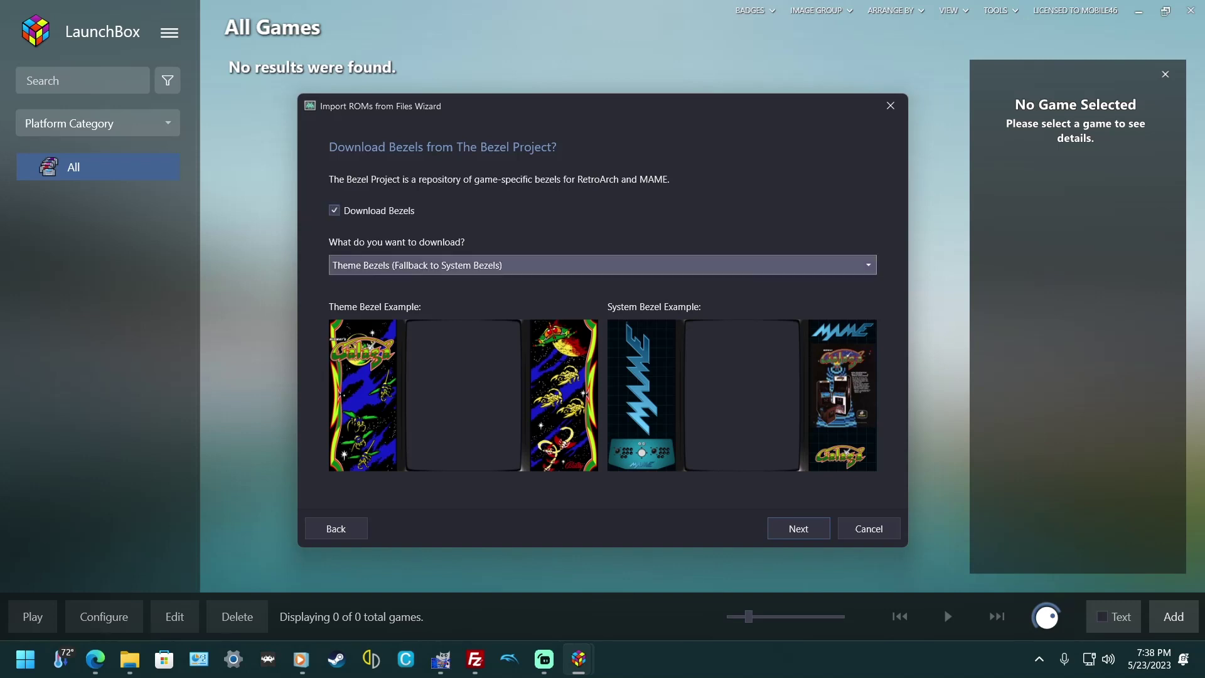
{"action": "left_click", "coordinate": [603, 264]}
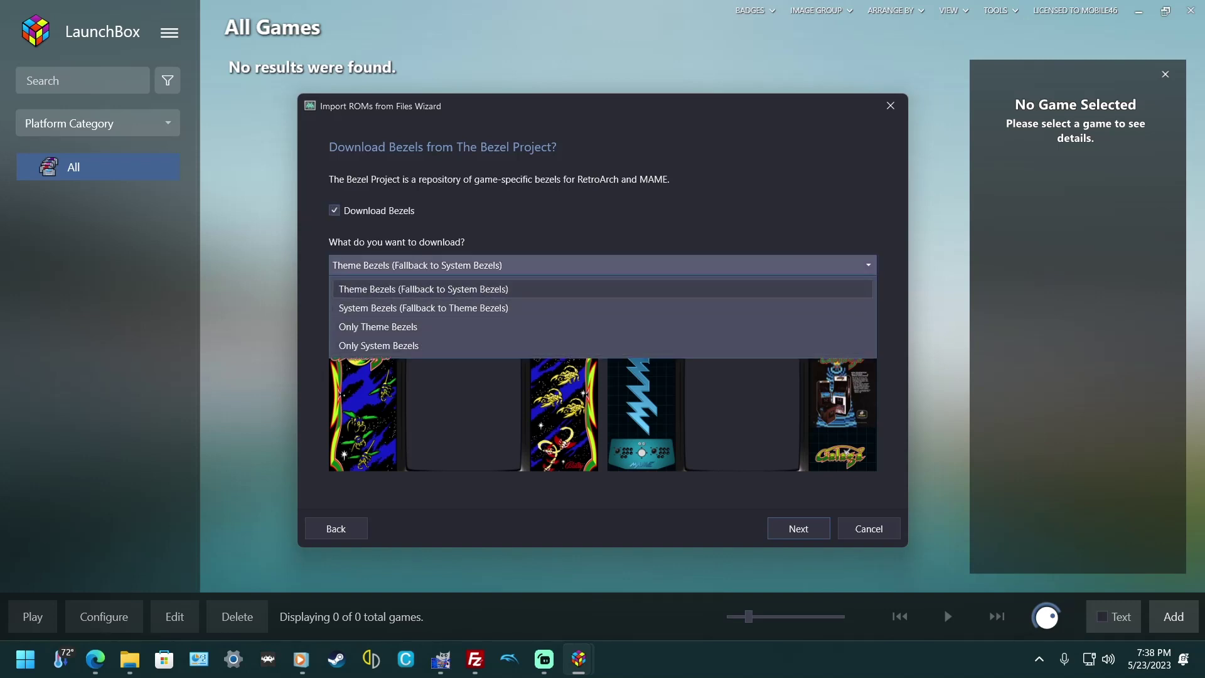
{"action": "left_click", "coordinate": [424, 289]}
{"action": "left_click", "coordinate": [335, 210]}
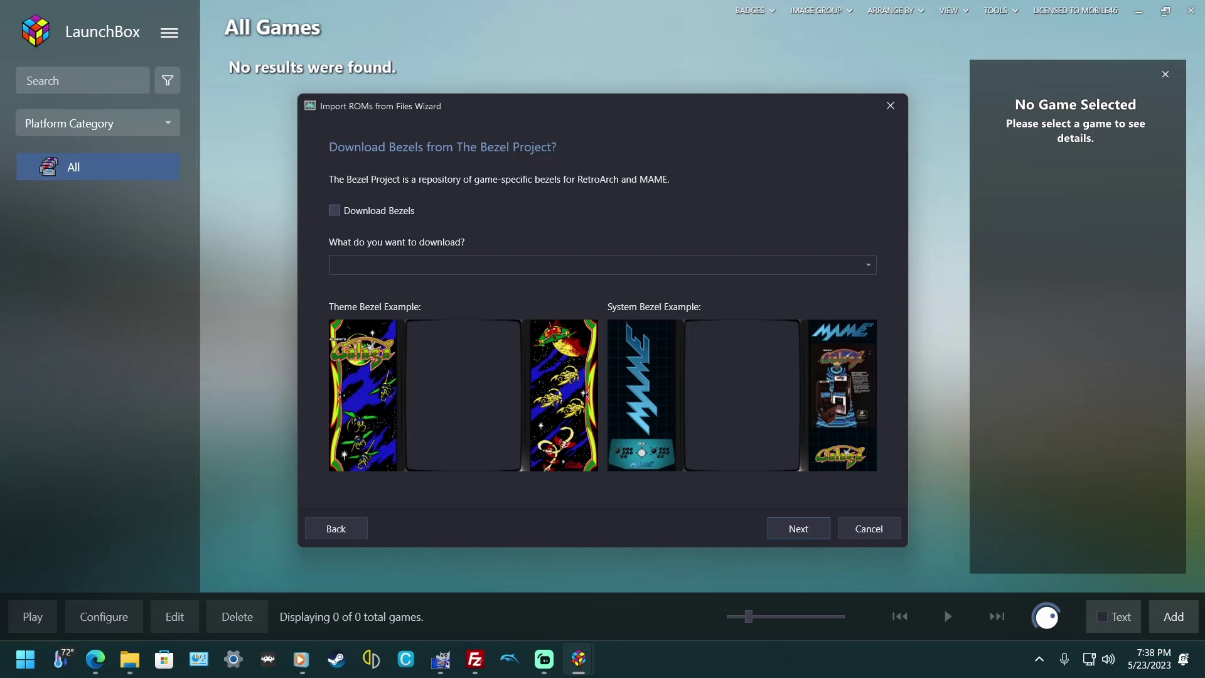
- Continue without downloading bezels, accept the default custom options, and finish importing the Game Boy games
{"action": "left_click", "coordinate": [799, 528]}
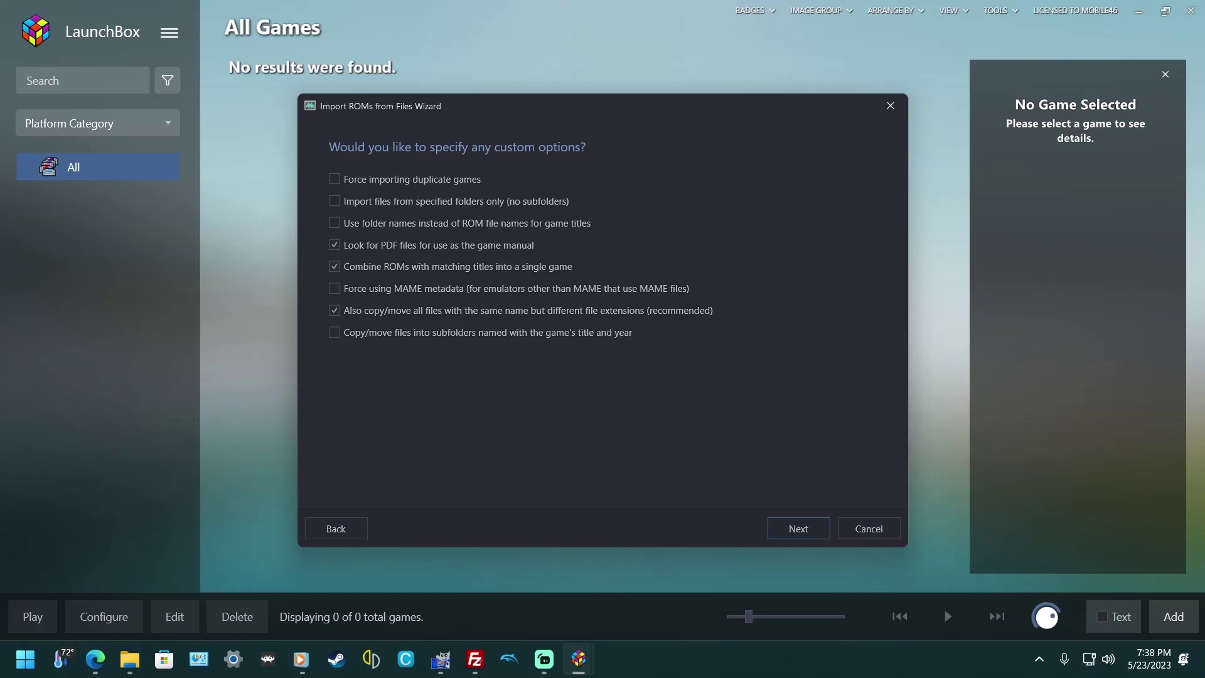
{"action": "key", "text": "Return"}
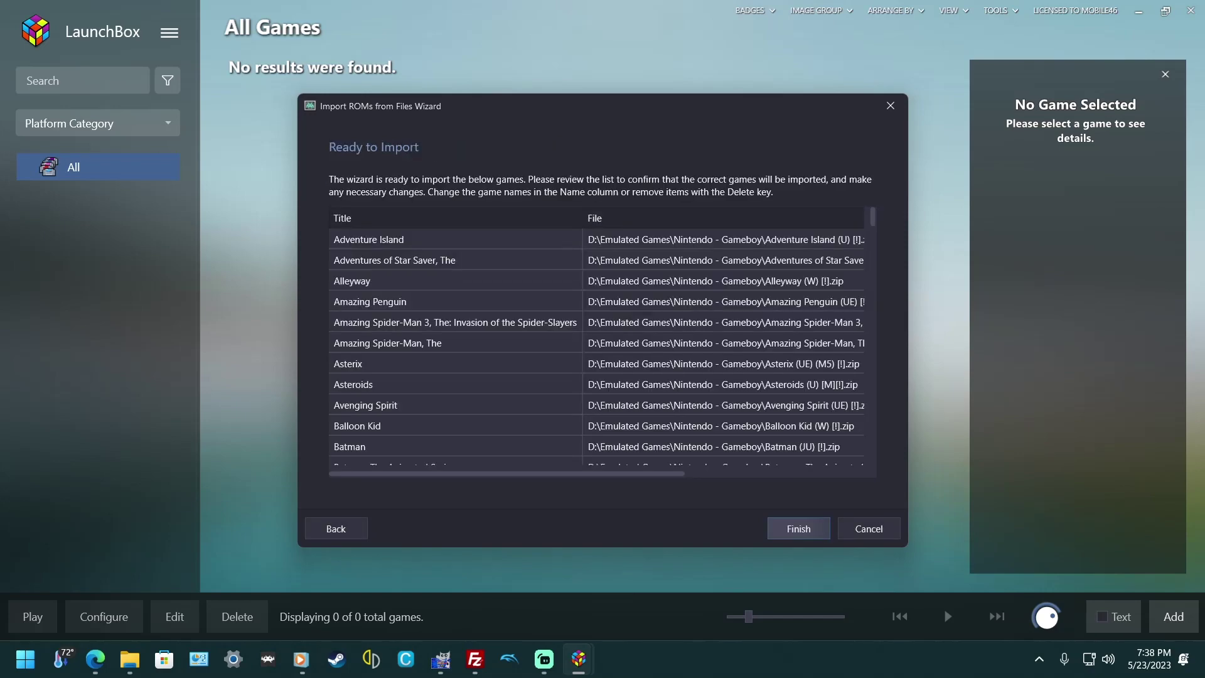
{"action": "key", "text": "Return"}
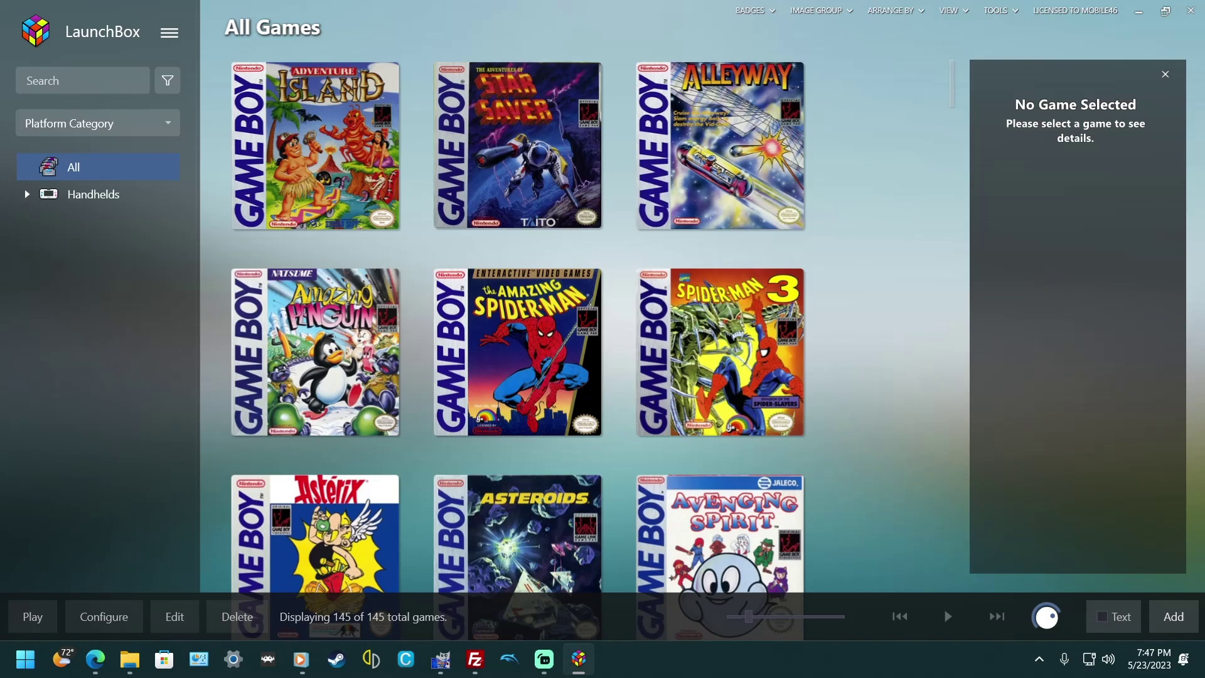
- Switch to Edge and read the LaunchPass wiki's Setup LaunchBox page, covering the emulator setup for RetroArch, RetriX Gold and Dolphin
{"action": "left_click", "coordinate": [578, 659]}
{"action": "scroll", "coordinate": [596, 401], "scroll_direction": "down", "scroll_amount": 3}
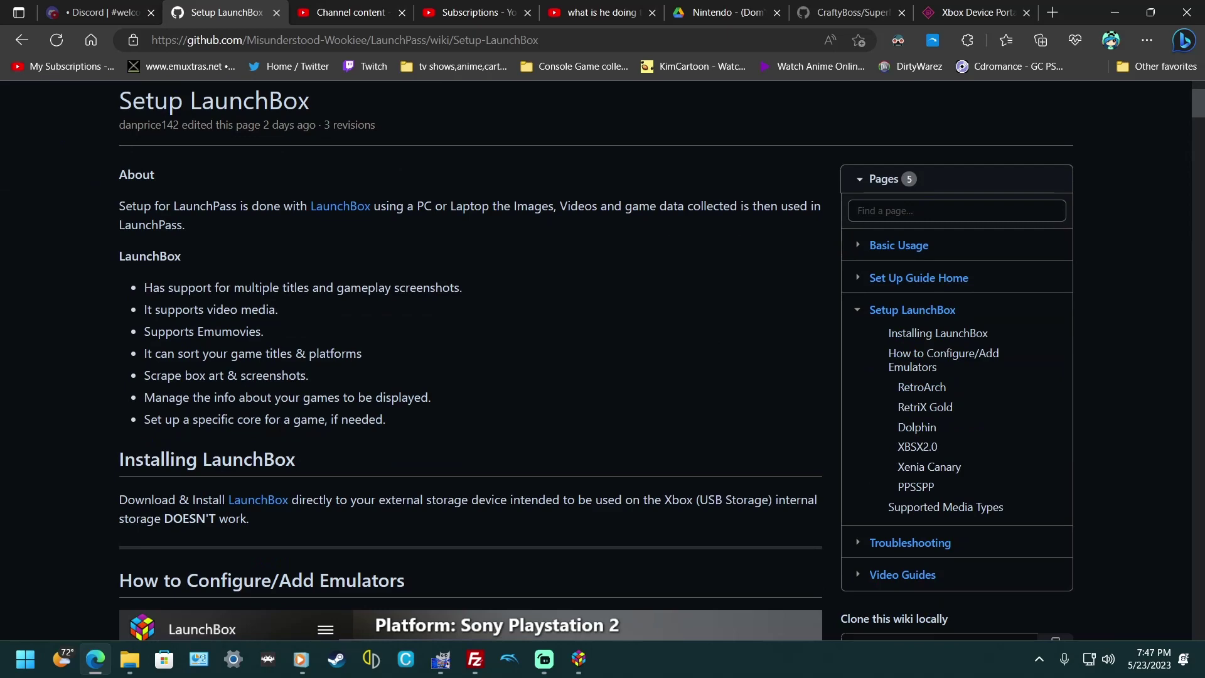
{"action": "scroll", "coordinate": [627, 361], "scroll_direction": "down", "scroll_amount": 8}
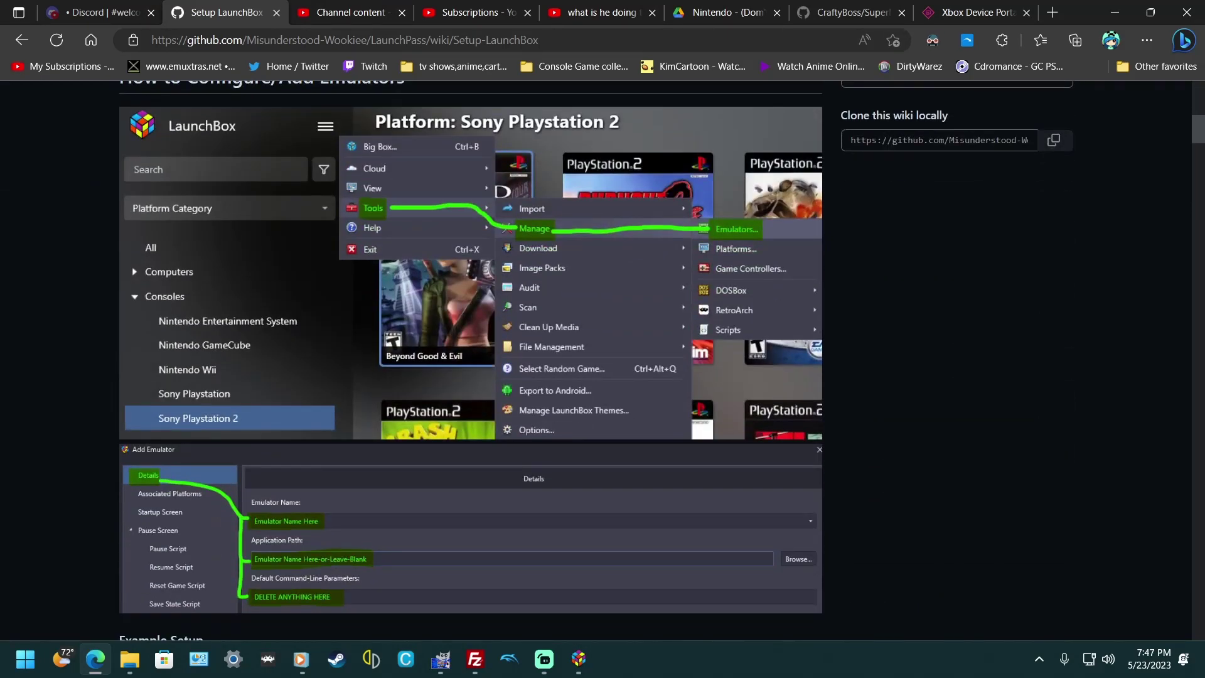
{"action": "scroll", "coordinate": [627, 360], "scroll_direction": "down", "scroll_amount": 8}
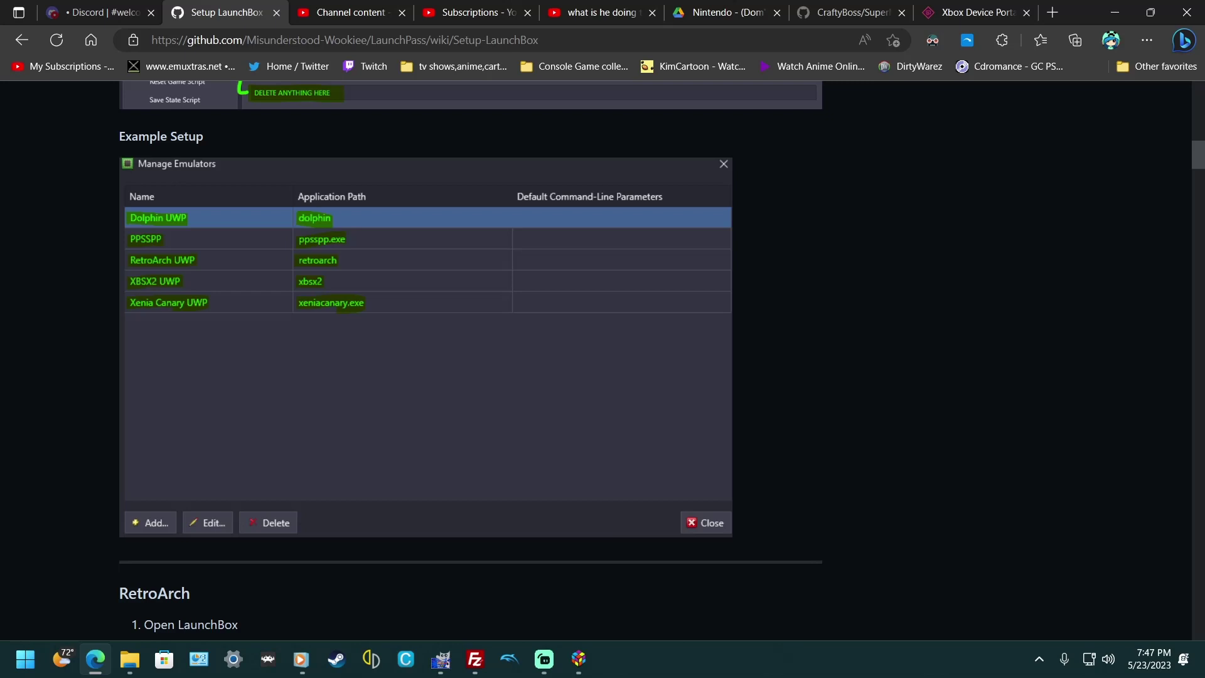
{"action": "scroll", "coordinate": [470, 361], "scroll_direction": "down", "scroll_amount": 5}
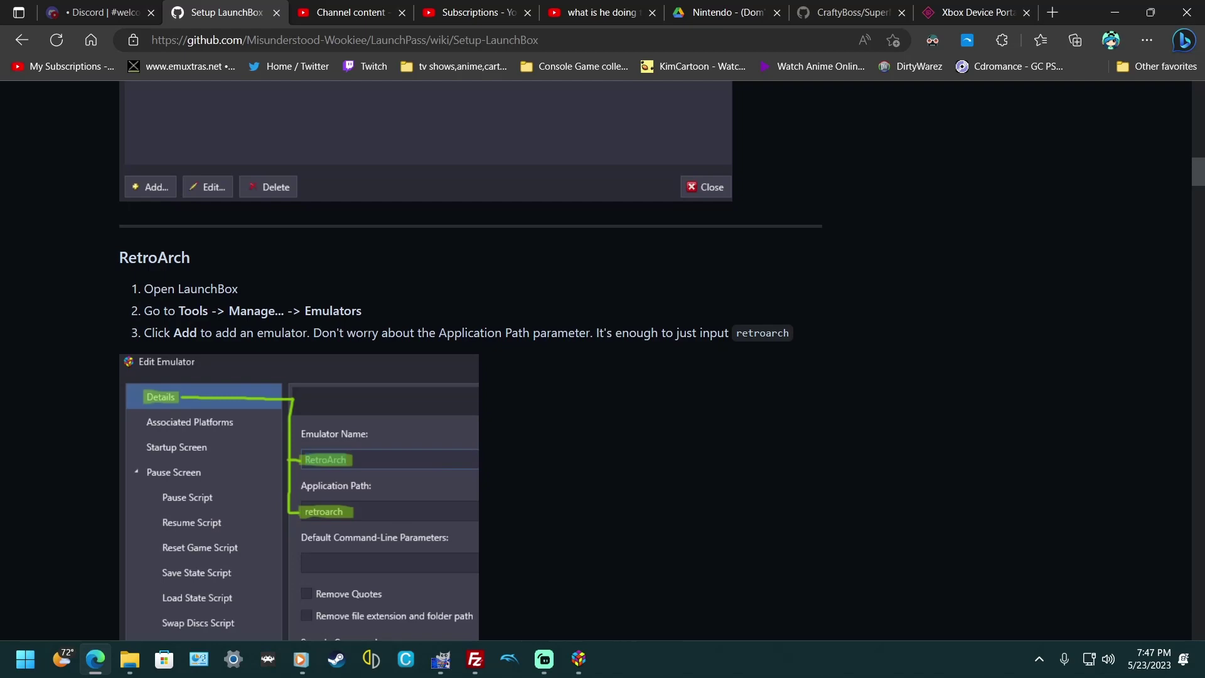
{"action": "scroll", "coordinate": [471, 360], "scroll_direction": "up", "scroll_amount": 2}
{"action": "scroll", "coordinate": [470, 361], "scroll_direction": "down", "scroll_amount": 20}
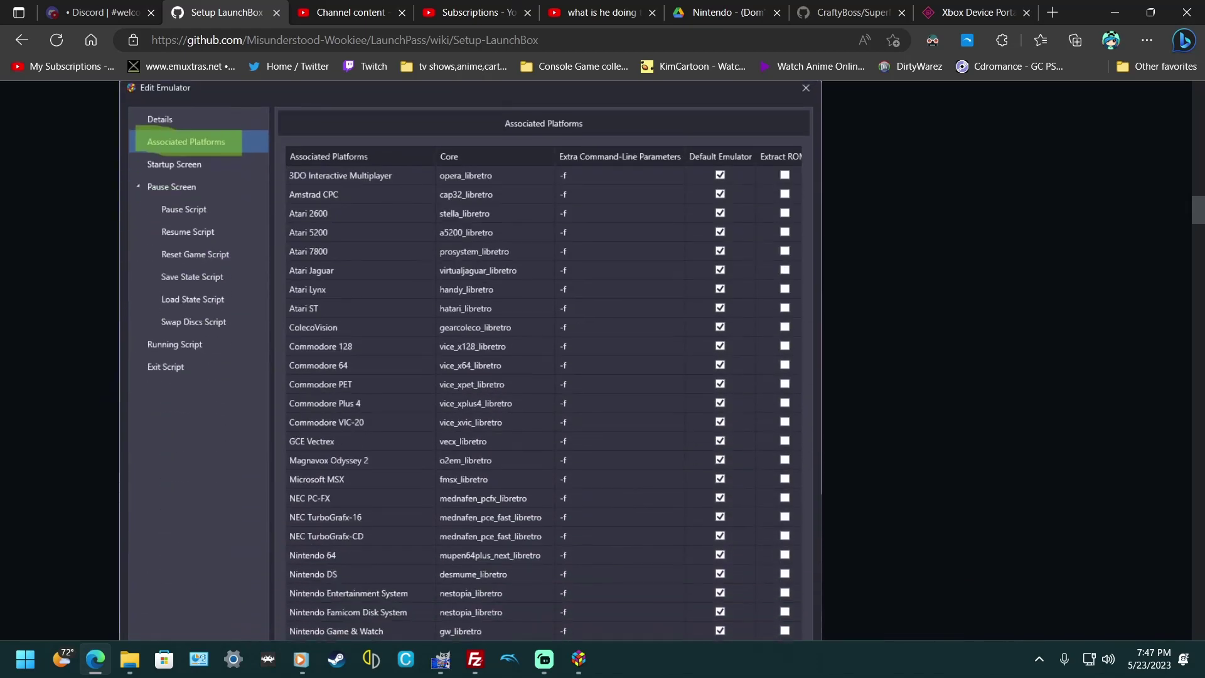
{"action": "scroll", "coordinate": [471, 361], "scroll_direction": "down", "scroll_amount": 15}
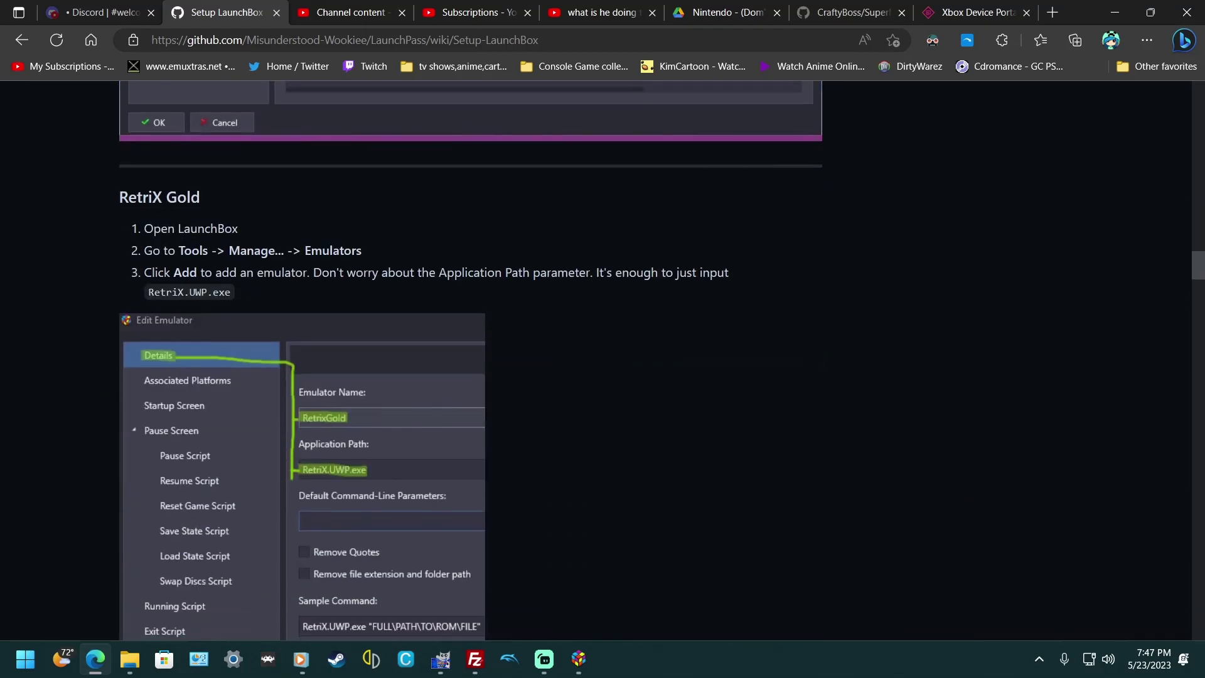
{"action": "scroll", "coordinate": [471, 360], "scroll_direction": "down", "scroll_amount": 10}
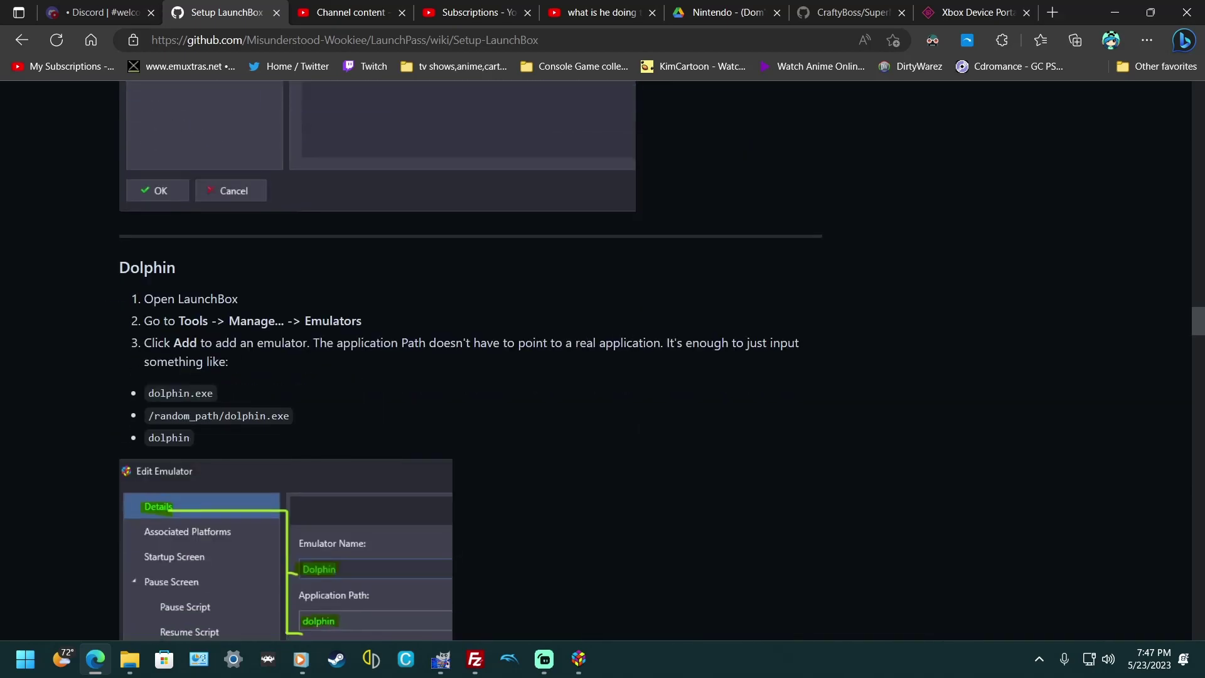
- Switch to LaunchBox and set the sort title of the Nintendo Game Boy platform under Handhelds to 1
{"action": "left_click", "coordinate": [578, 658]}
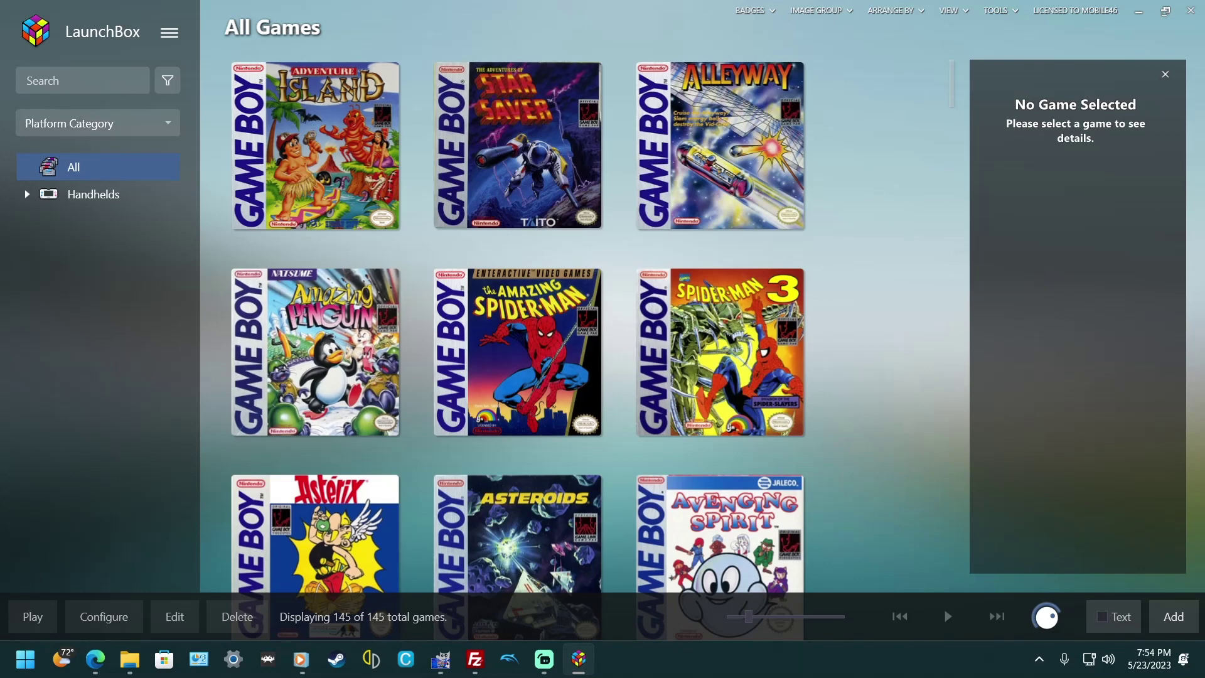
{"action": "left_click", "coordinate": [27, 194]}
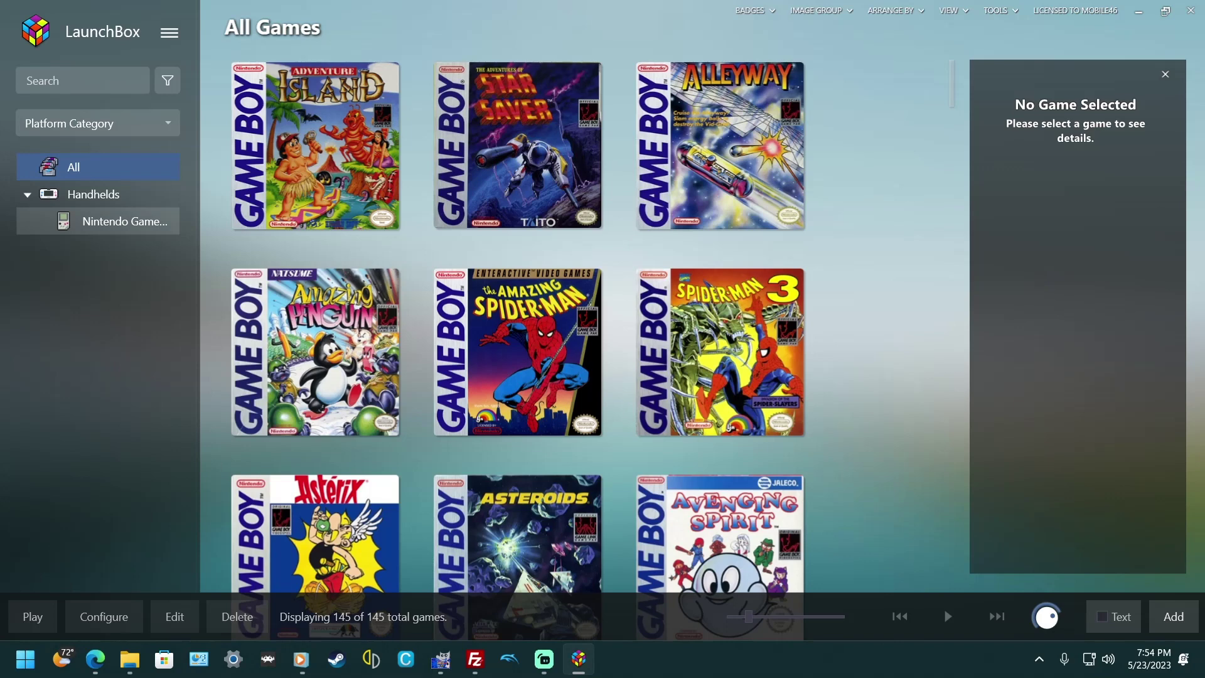
{"action": "left_click", "coordinate": [88, 228]}
{"action": "right_click", "coordinate": [88, 229]}
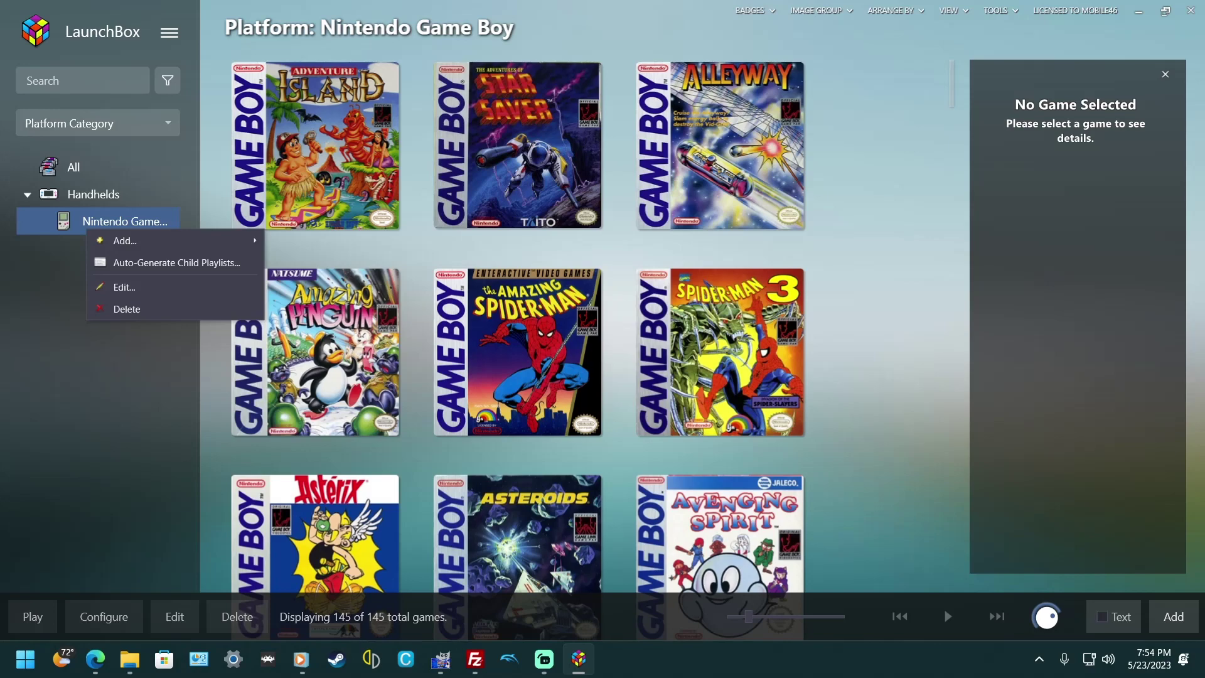
{"action": "left_click", "coordinate": [124, 287]}
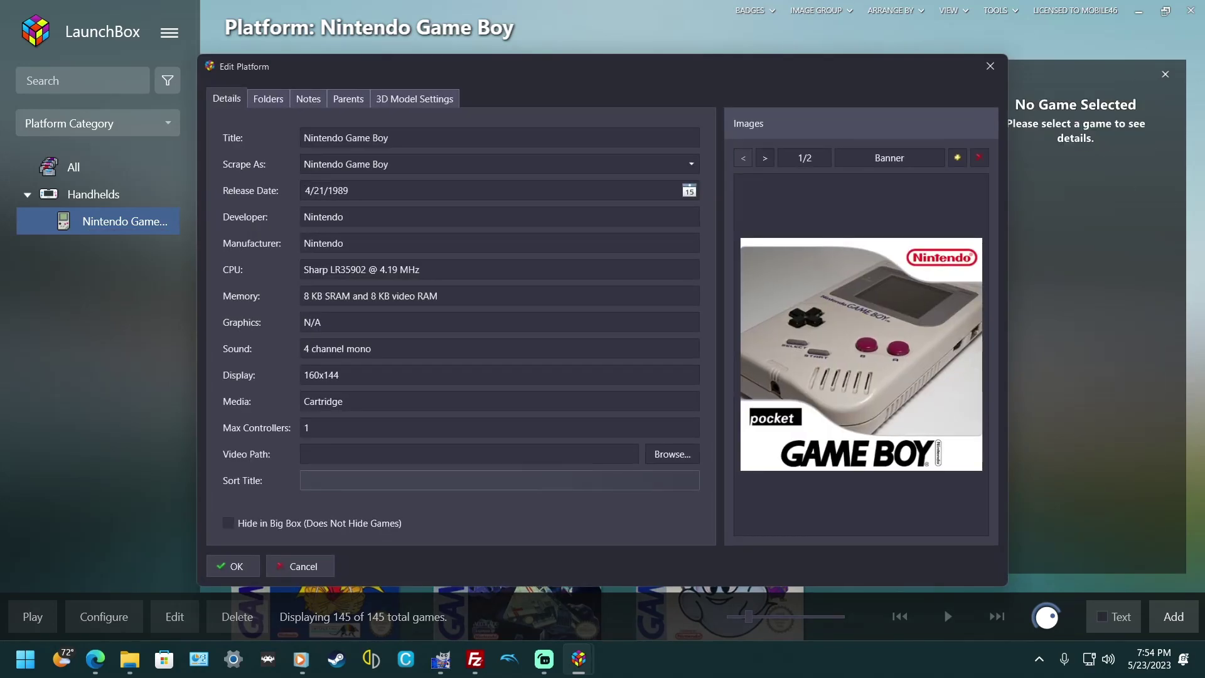
{"action": "left_click", "coordinate": [500, 480]}
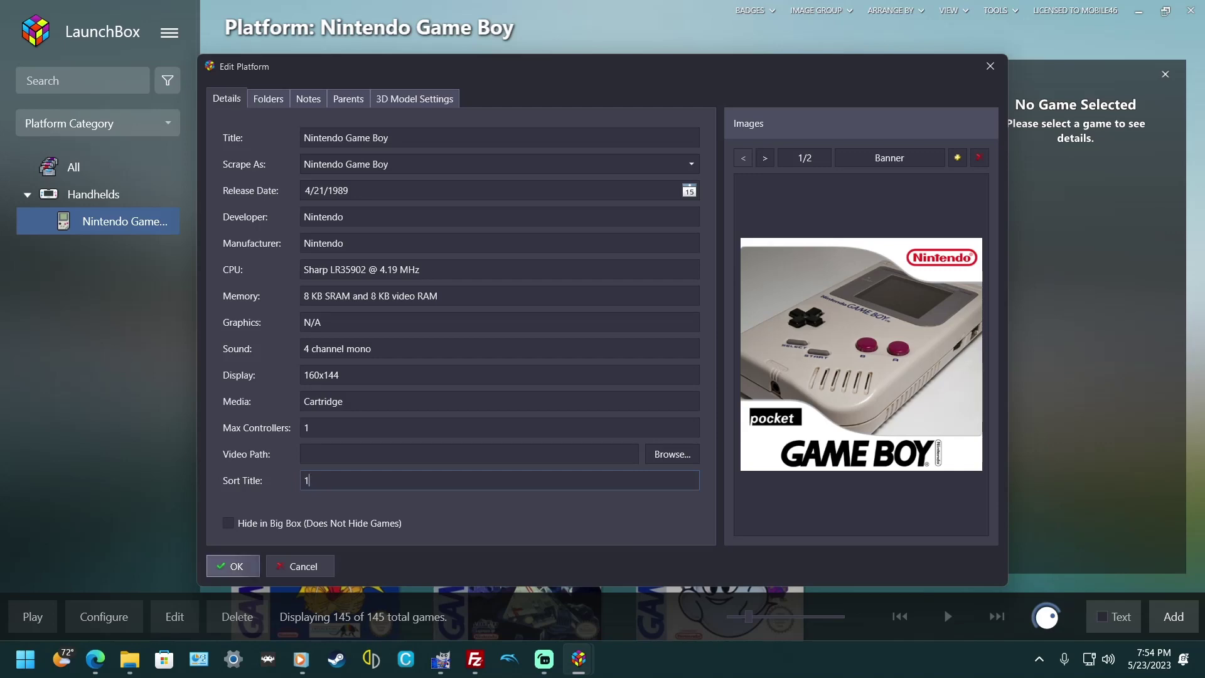
{"action": "type", "text": "1"}
{"action": "key", "text": "Return"}
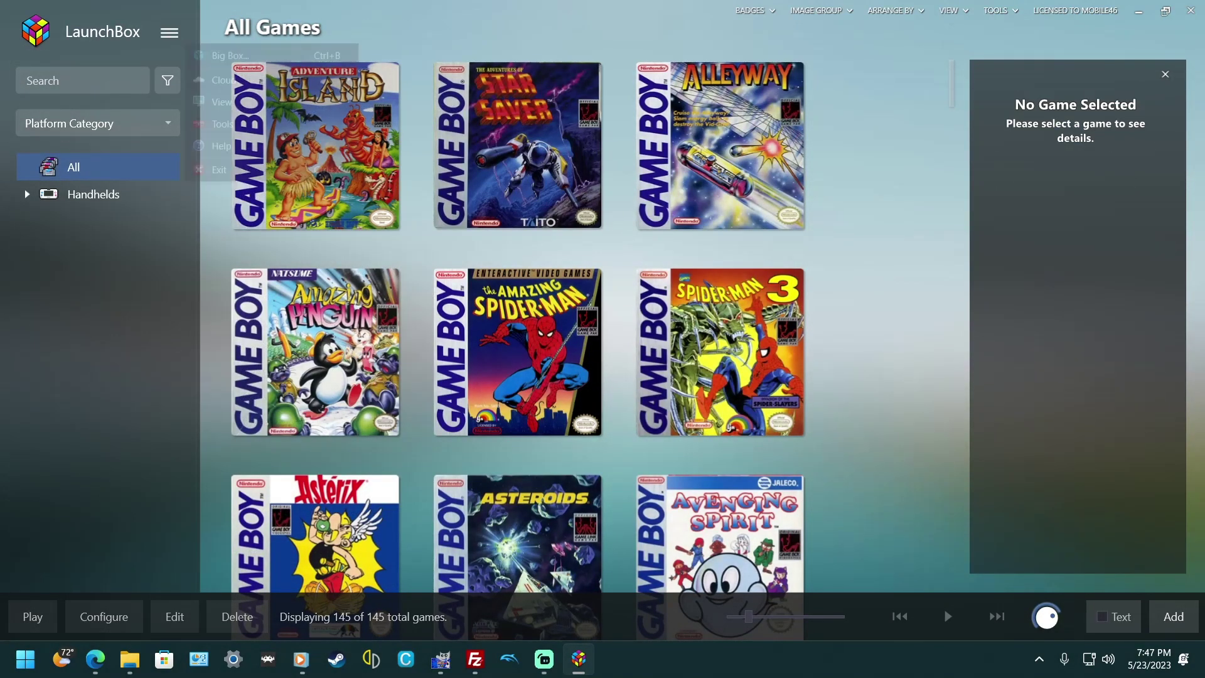
- Exit LaunchBox, and run XboxMediaUSB.exe from the XboxMediaUSB folder in Downloads using File Explorer
{"action": "left_click", "coordinate": [169, 32]}
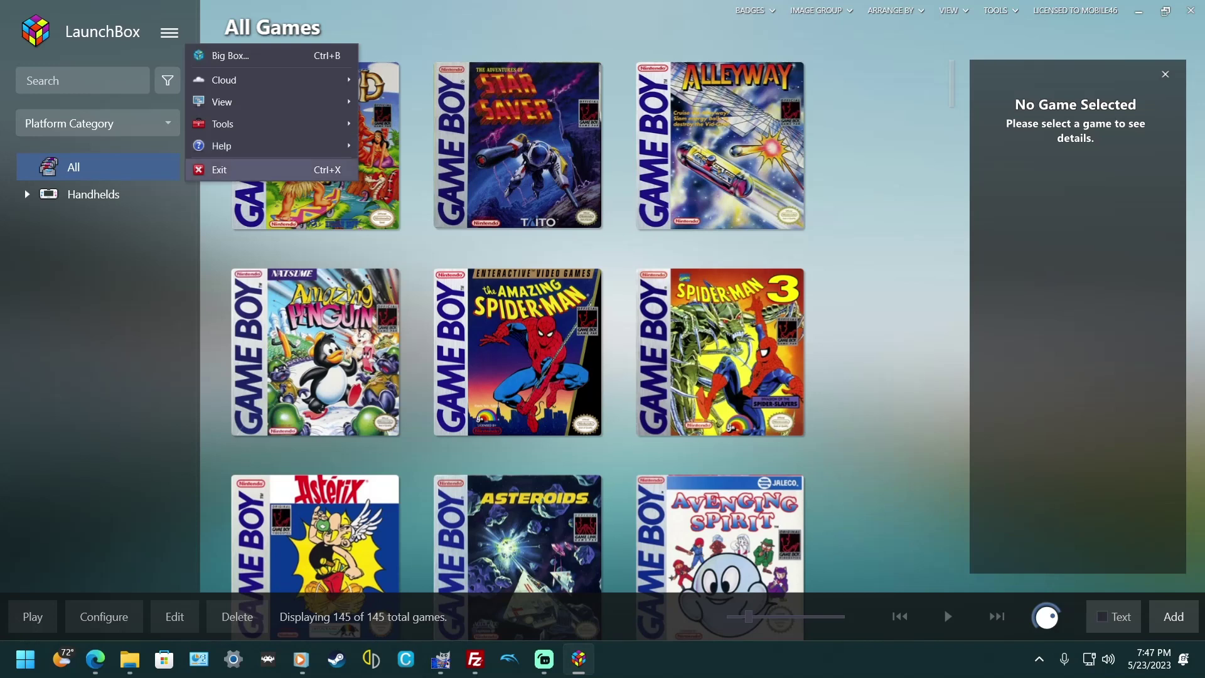
{"action": "left_click", "coordinate": [219, 169]}
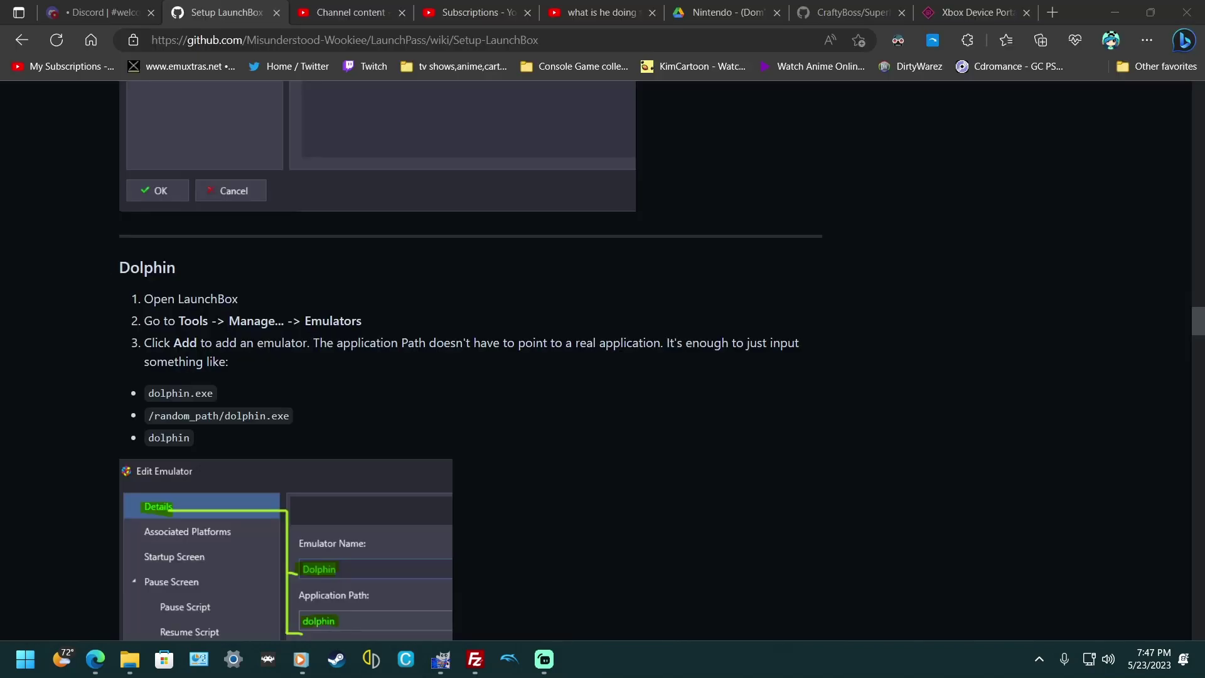
{"action": "left_click", "coordinate": [129, 659]}
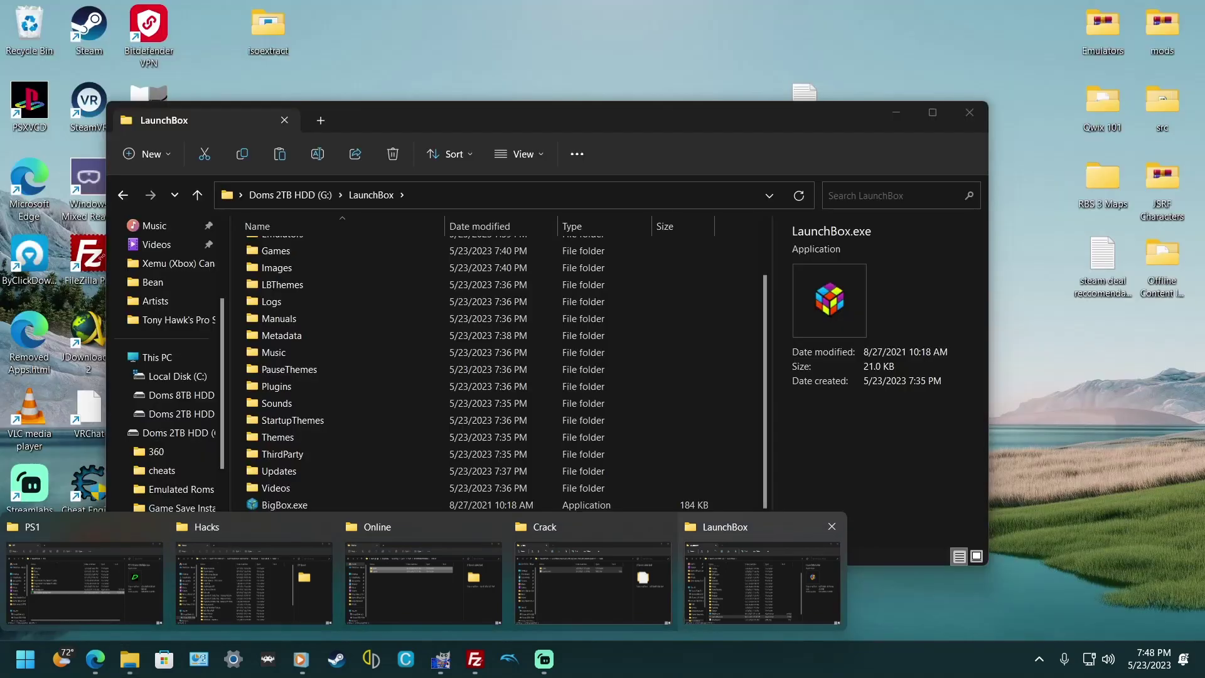
{"action": "left_click", "coordinate": [763, 580]}
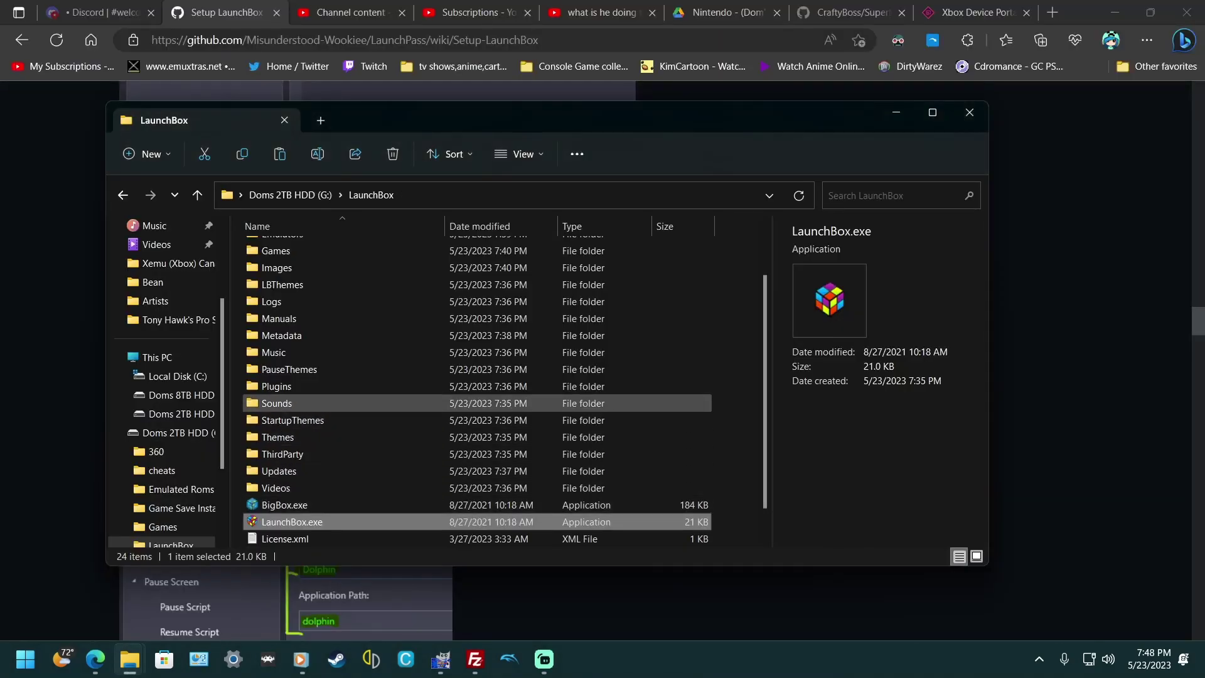
{"action": "scroll", "coordinate": [163, 357], "scroll_direction": "up", "scroll_amount": 3}
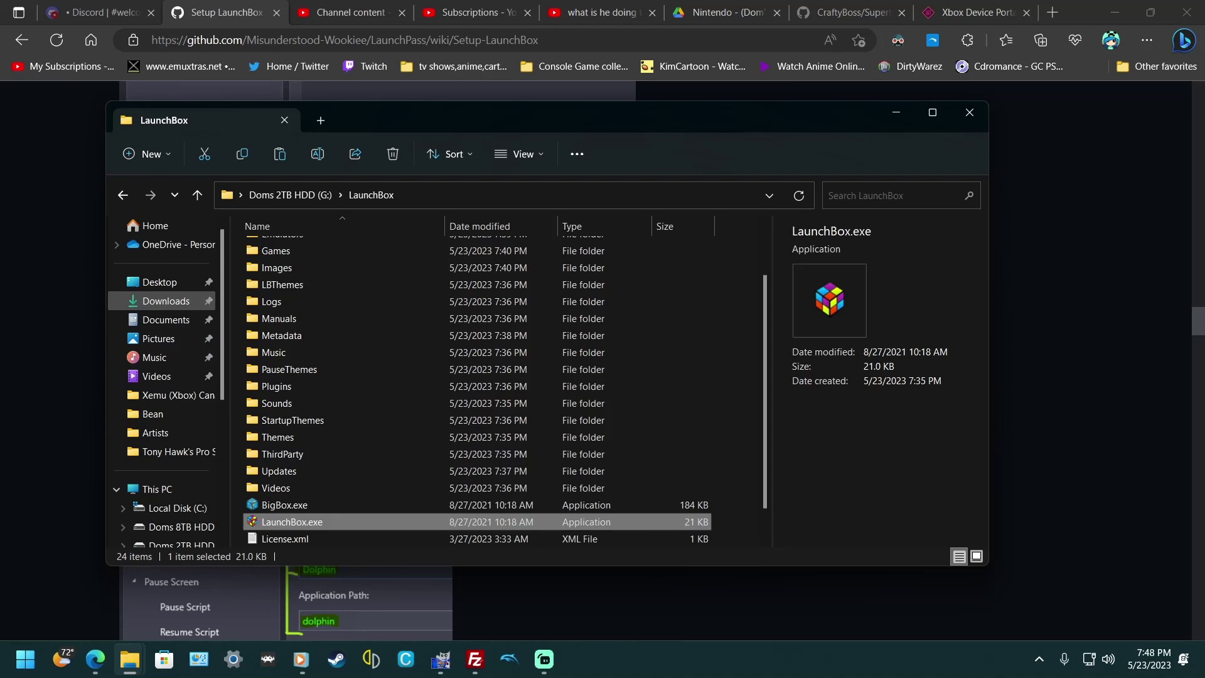
{"action": "left_click", "coordinate": [164, 301]}
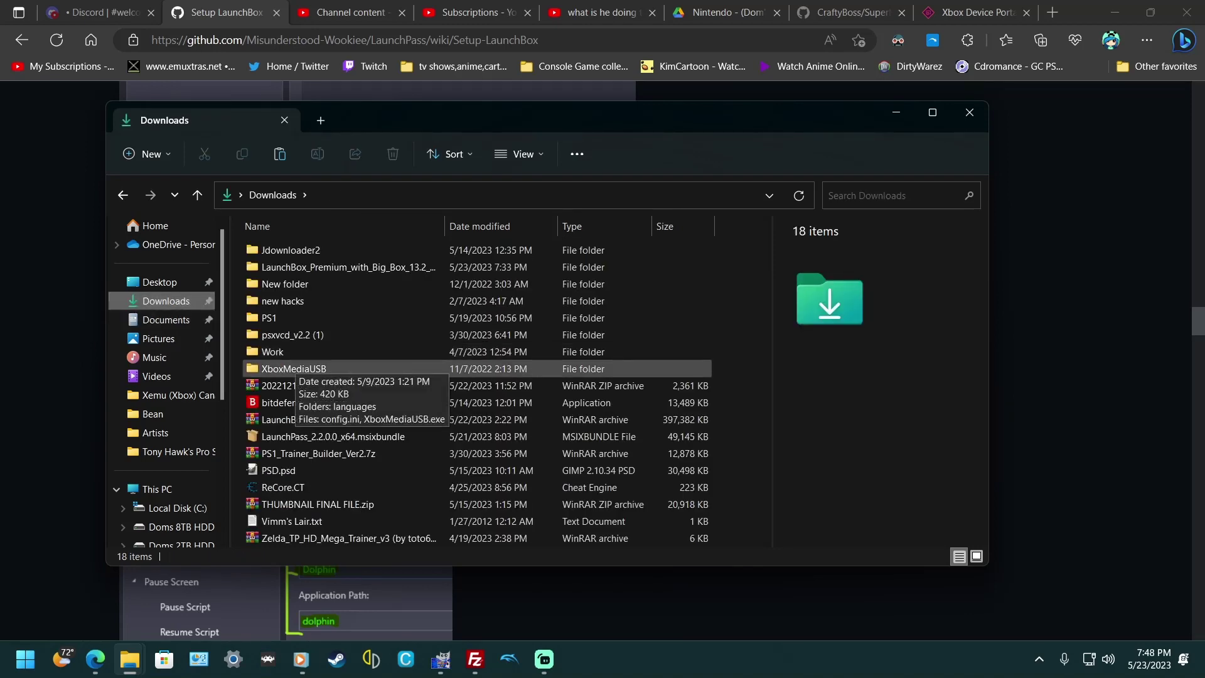
{"action": "left_click", "coordinate": [294, 368]}
{"action": "double_click", "coordinate": [294, 369]}
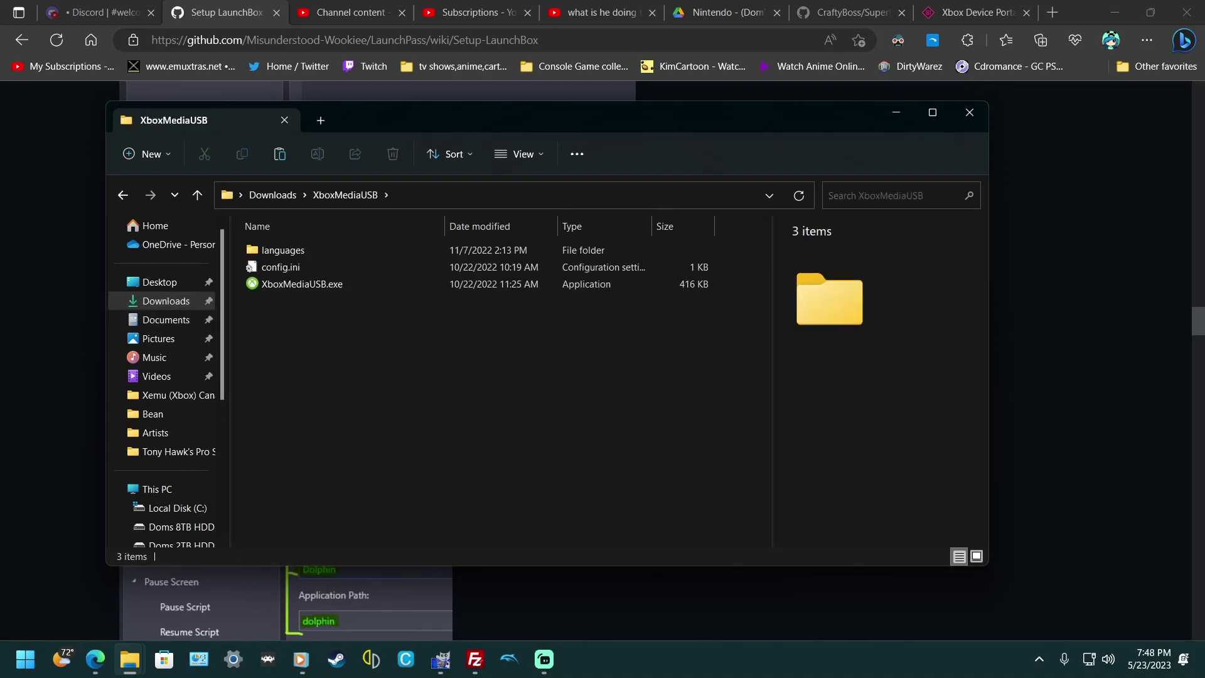
{"action": "double_click", "coordinate": [302, 284]}
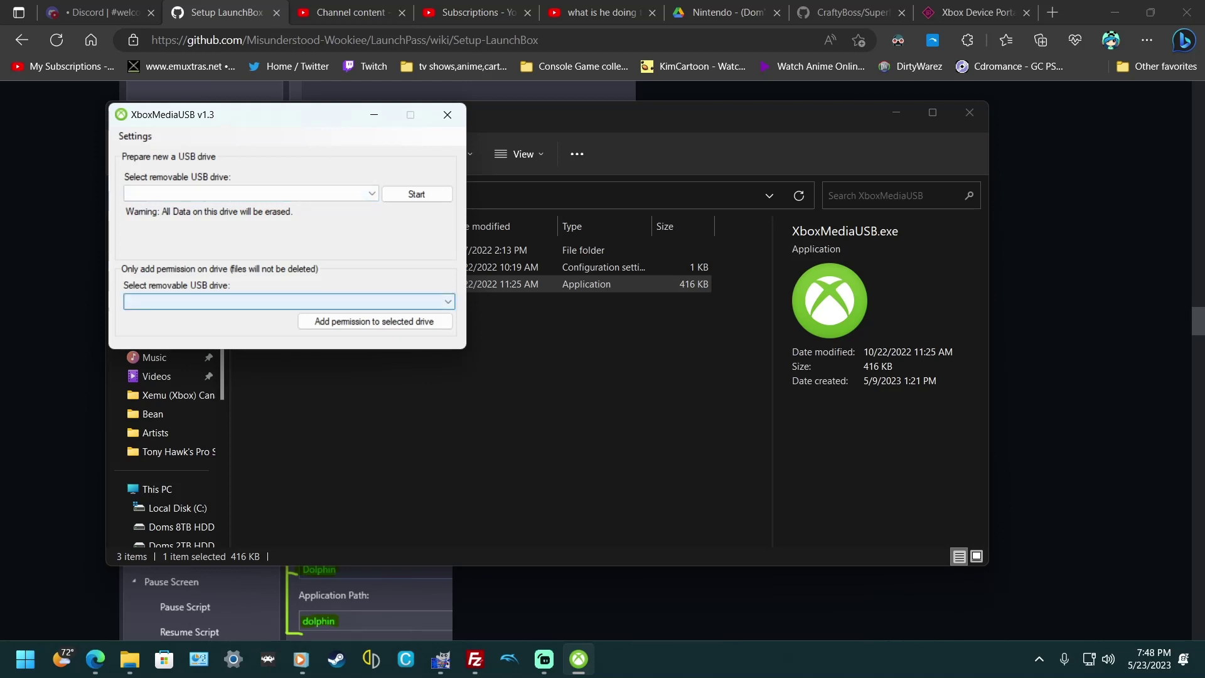
- Add Xbox permissions to the G: 2TB hard drive without erasing its files, and close XboxMediaUSB
{"action": "left_click", "coordinate": [289, 302]}
{"action": "key", "text": "Down"}
{"action": "key", "text": "Down"}
{"action": "key", "text": "Down"}
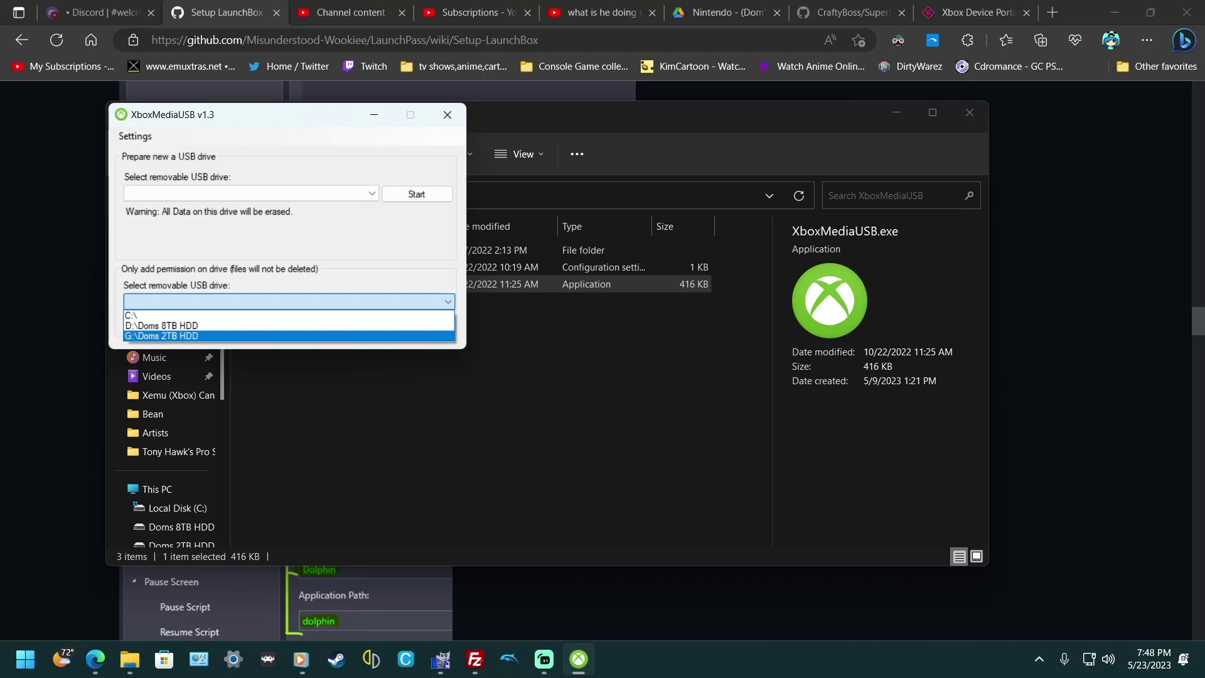
{"action": "key", "text": "Return"}
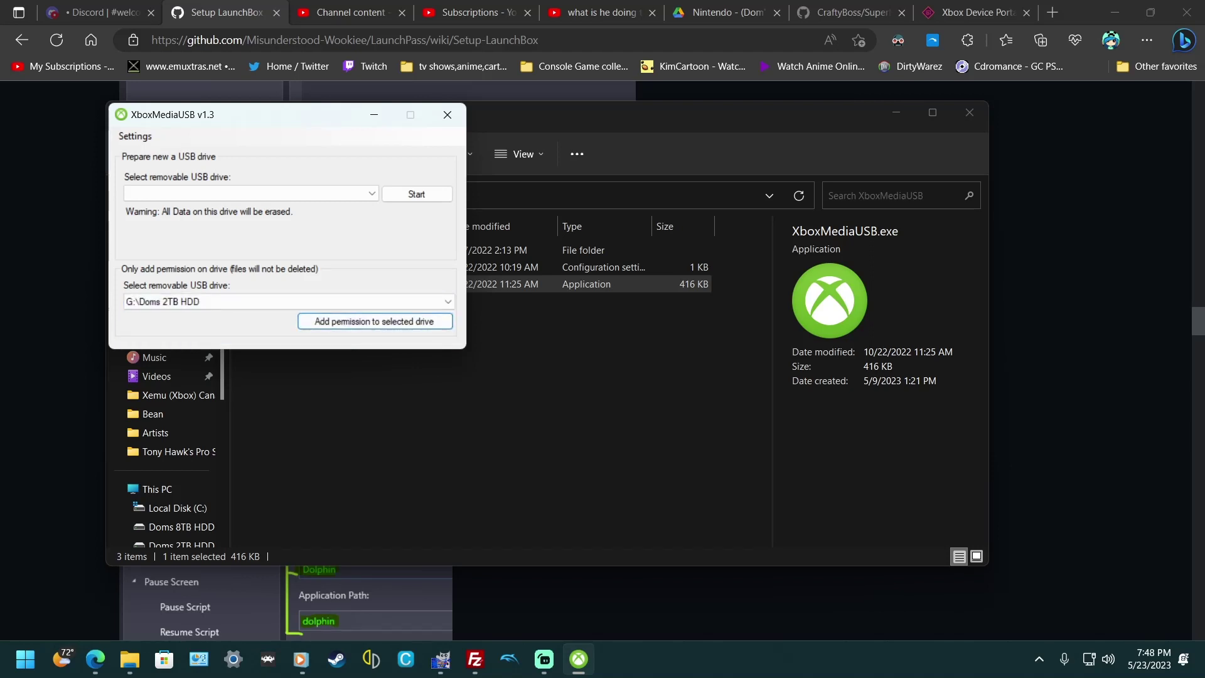
{"action": "key", "text": "Return"}
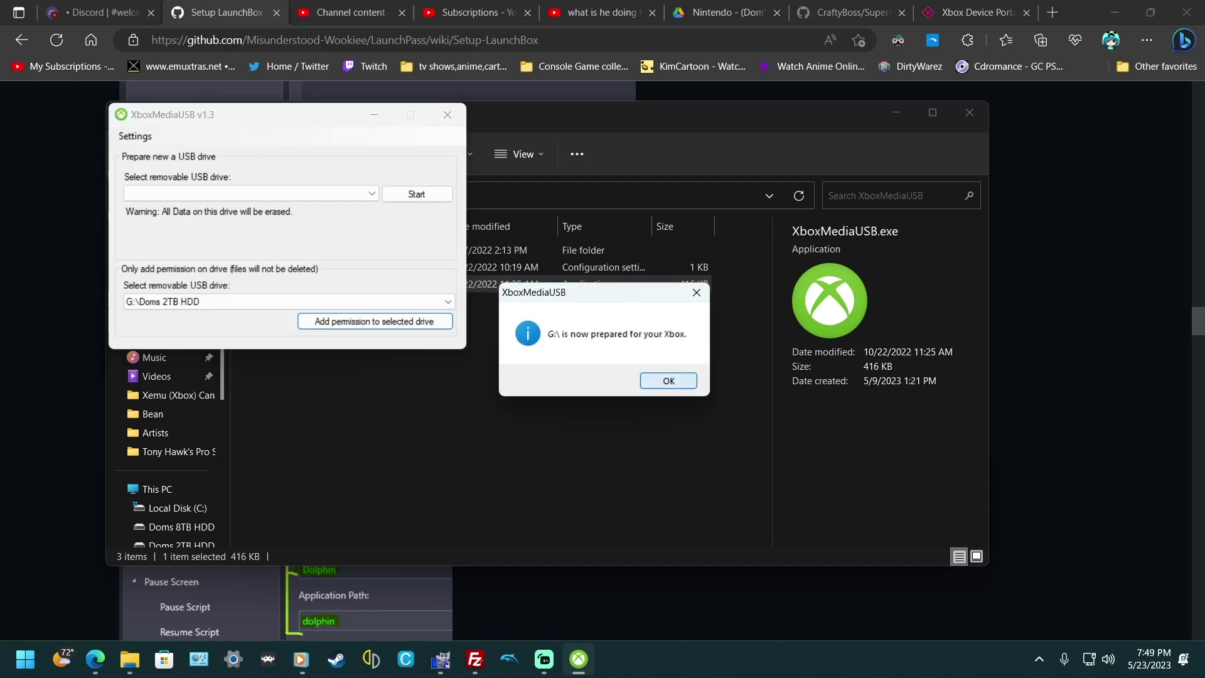
{"action": "key", "text": "Return"}
{"action": "left_click", "coordinate": [447, 114]}
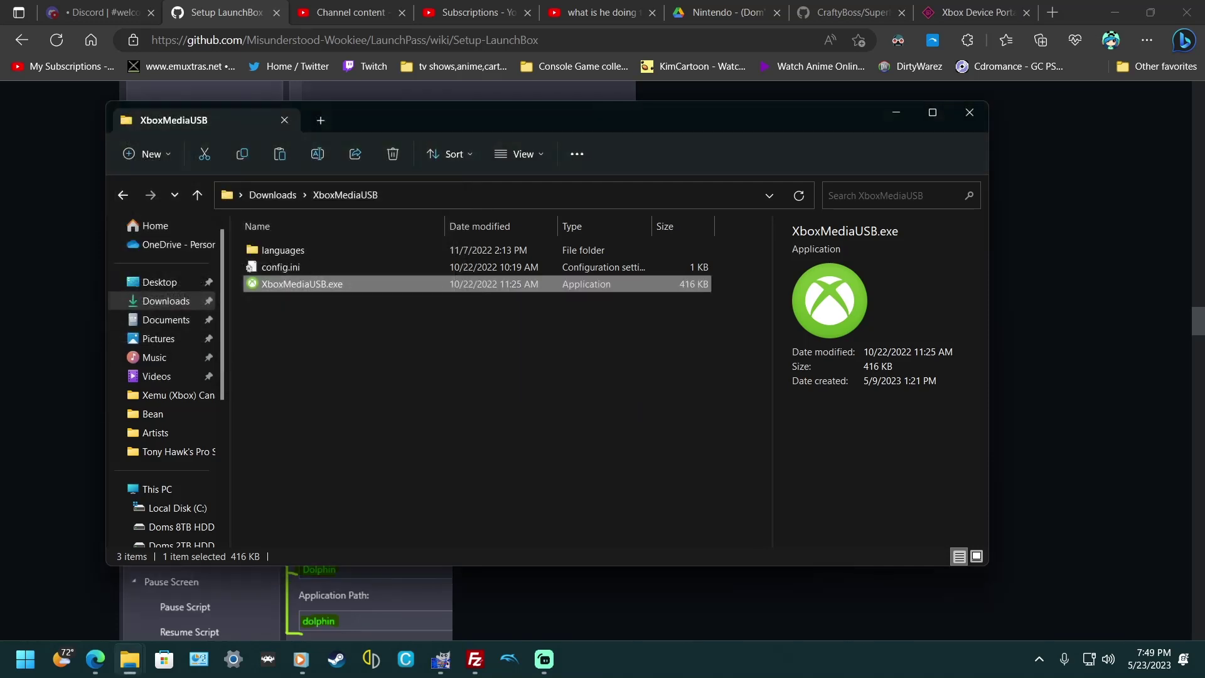
- Try to safely eject the My Passport 2626 hard drive (G:) from the PC
{"action": "left_click", "coordinate": [465, 370]}
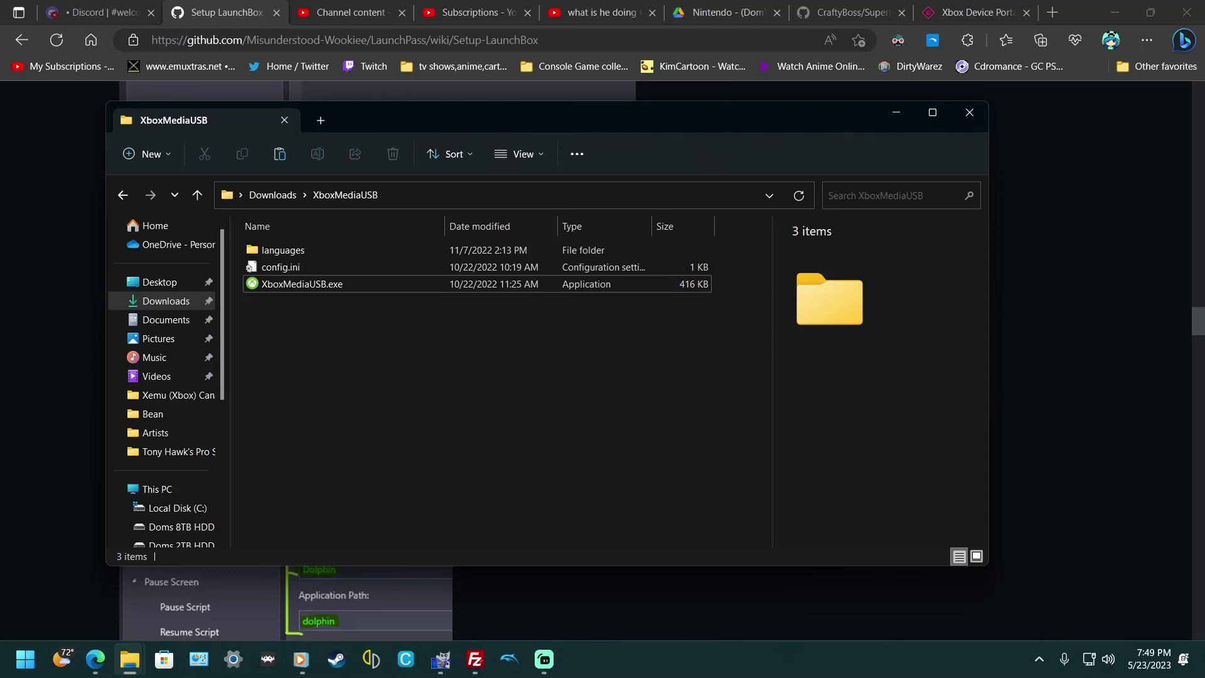
{"action": "left_click", "coordinate": [1039, 659]}
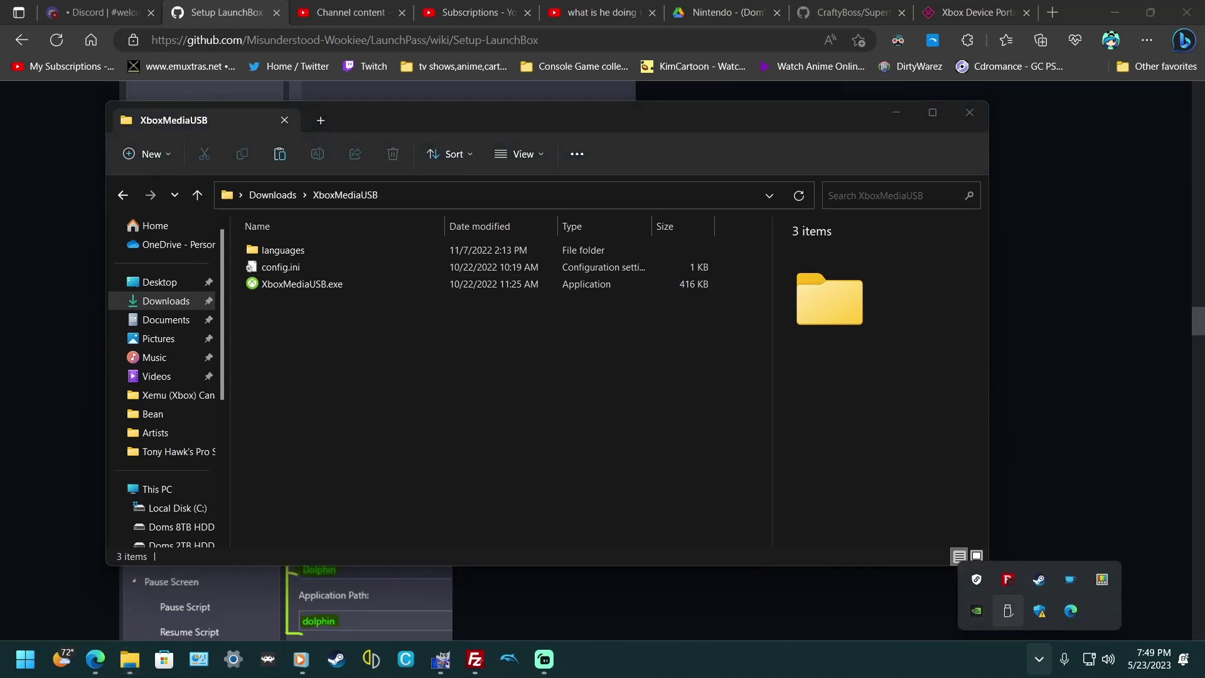
{"action": "left_click", "coordinate": [1007, 610]}
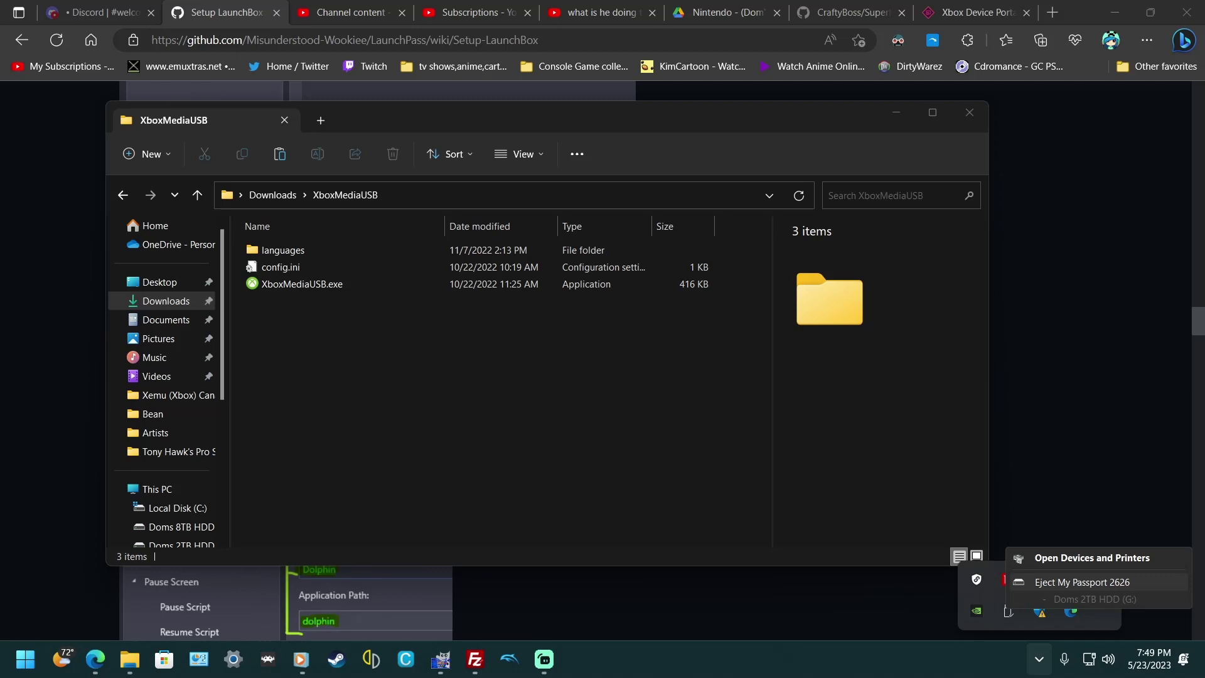
{"action": "left_click", "coordinate": [1044, 581]}
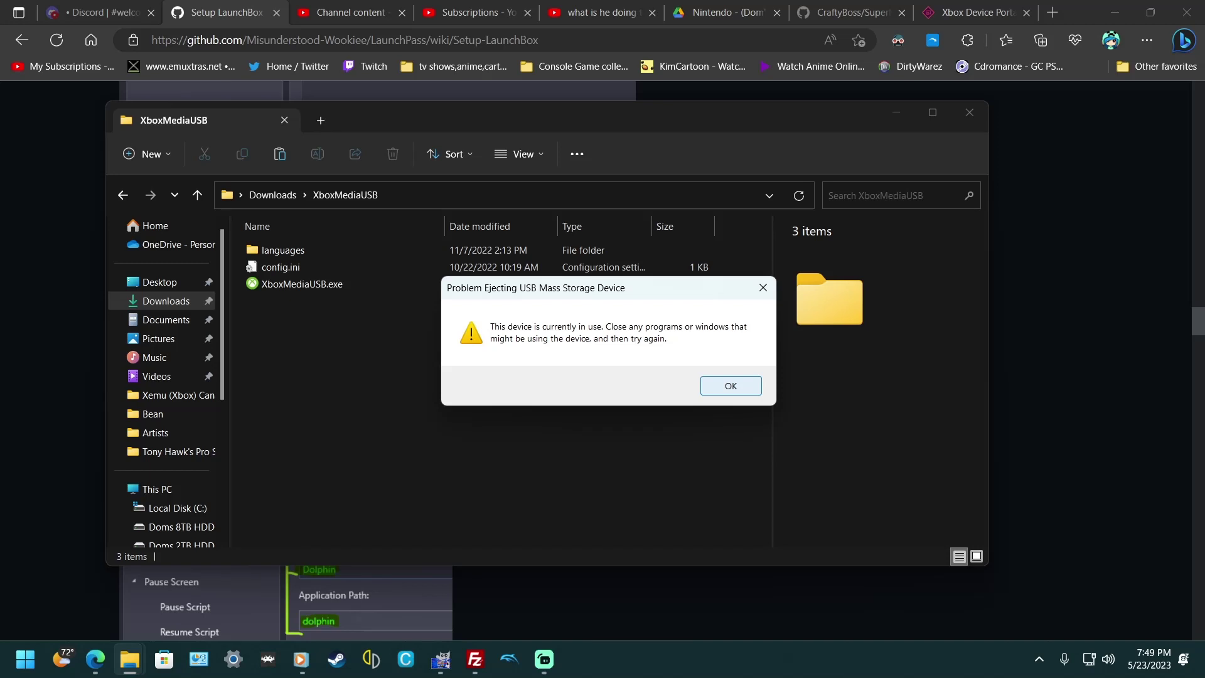
{"action": "left_click", "coordinate": [731, 385]}
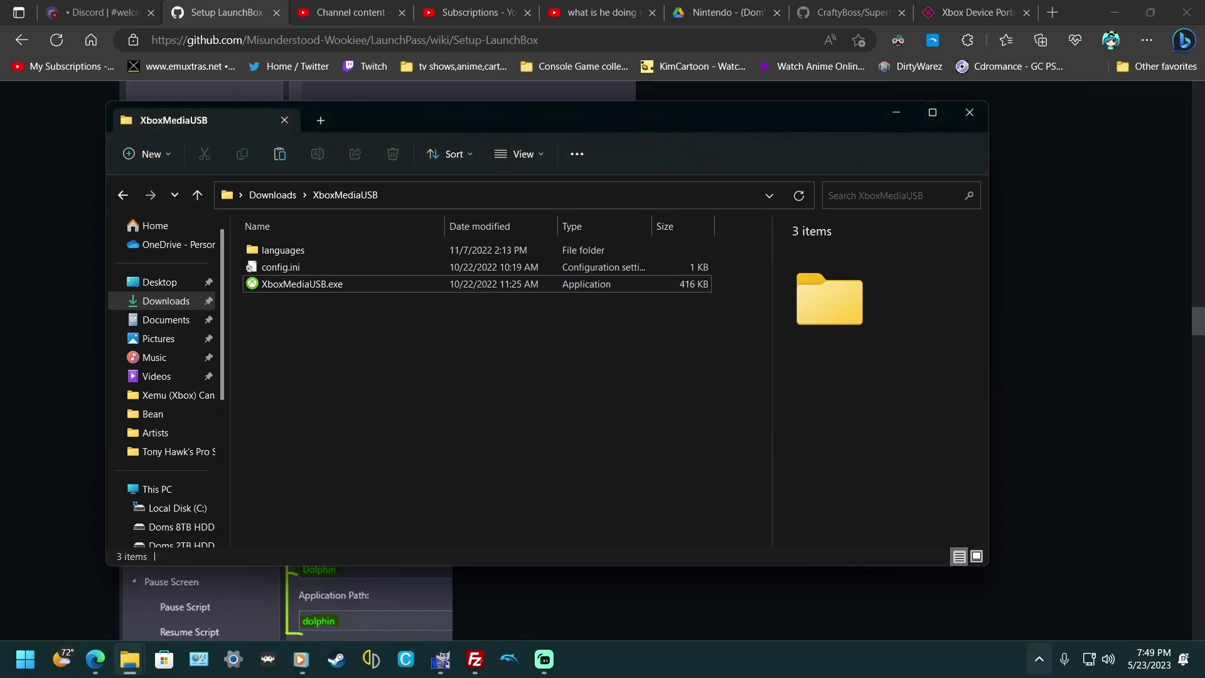
- Retry ejecting the My Passport 2626 drive so it can be unplugged from the PC
{"action": "left_click", "coordinate": [1039, 658]}
{"action": "left_click", "coordinate": [1008, 610]}
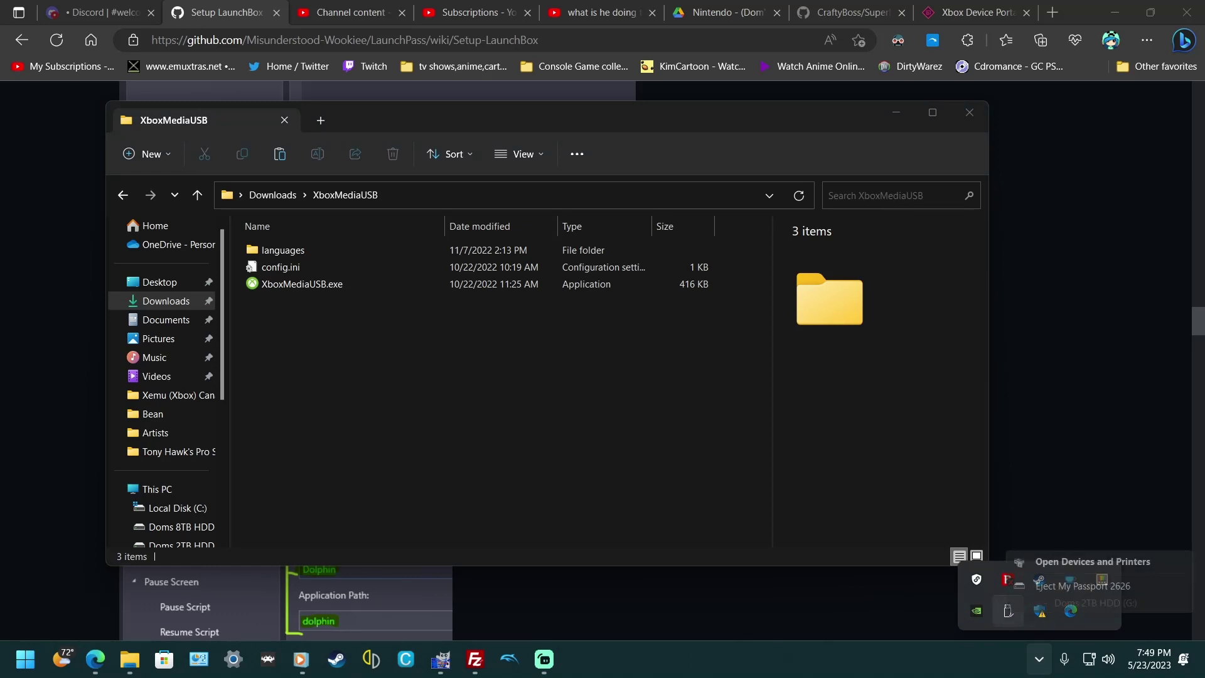
{"action": "left_click", "coordinate": [1067, 585]}
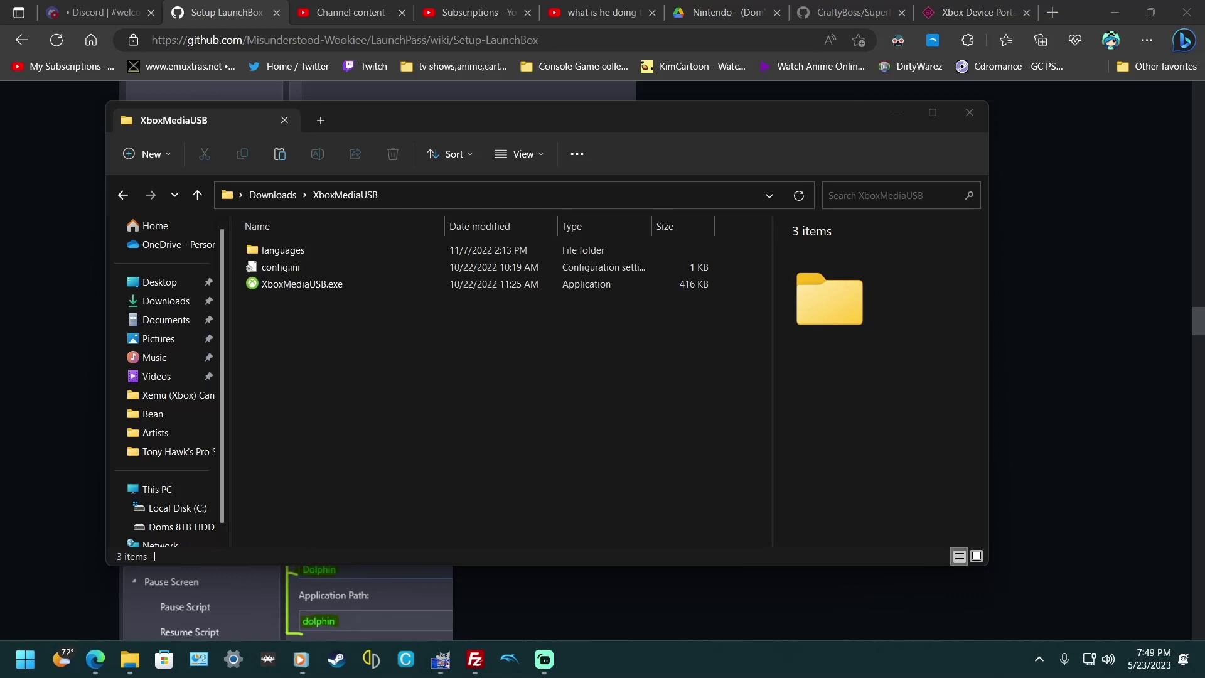
{"action": "left_click", "coordinate": [502, 402]}
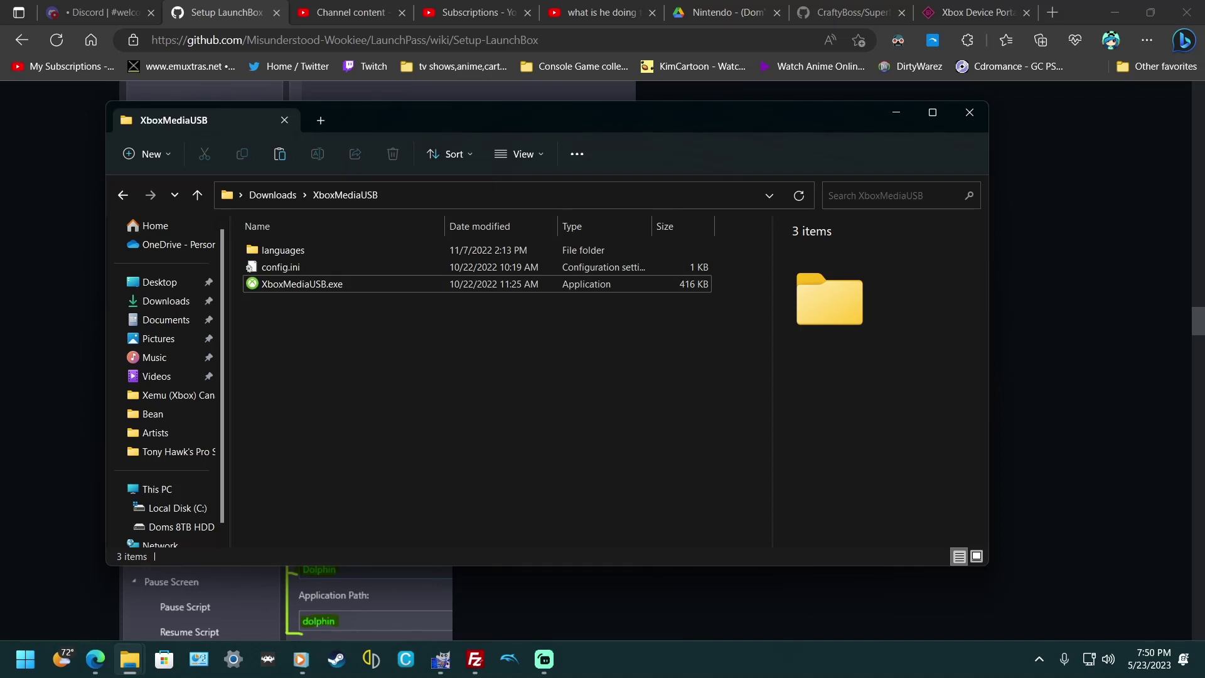
- Switch to Streamlabs Desktop and unhide the Video Capture Device source in the scene
{"action": "left_click", "coordinate": [544, 659]}
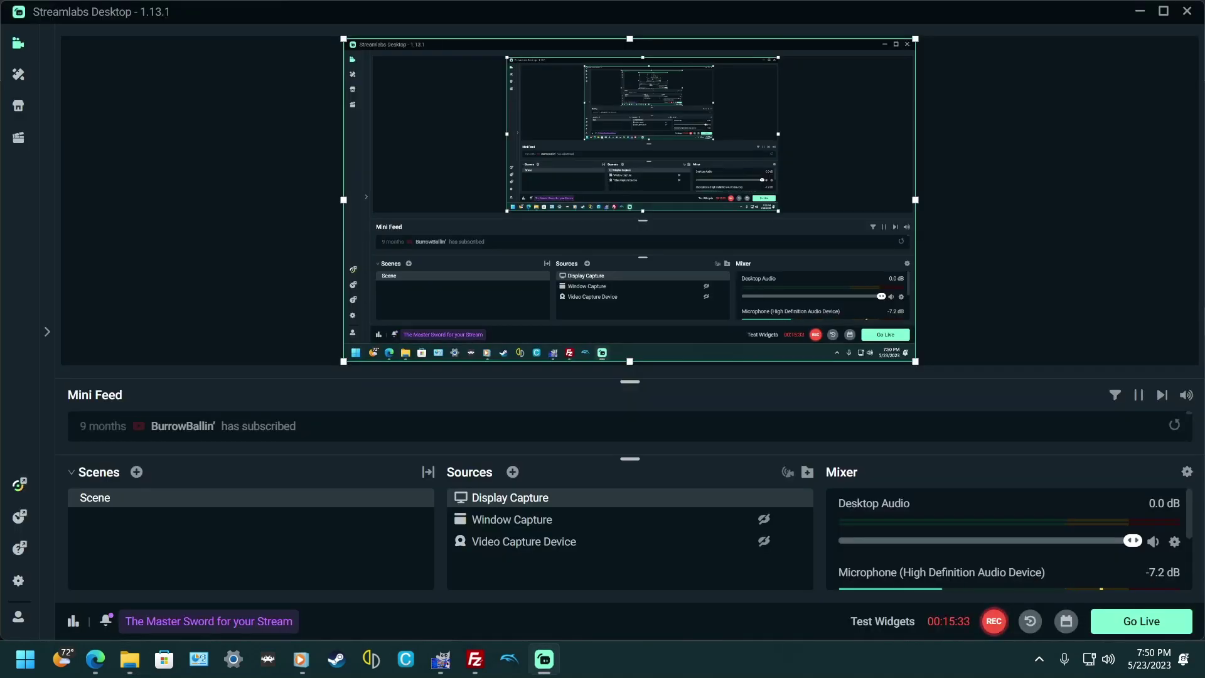
{"action": "left_click", "coordinate": [764, 541]}
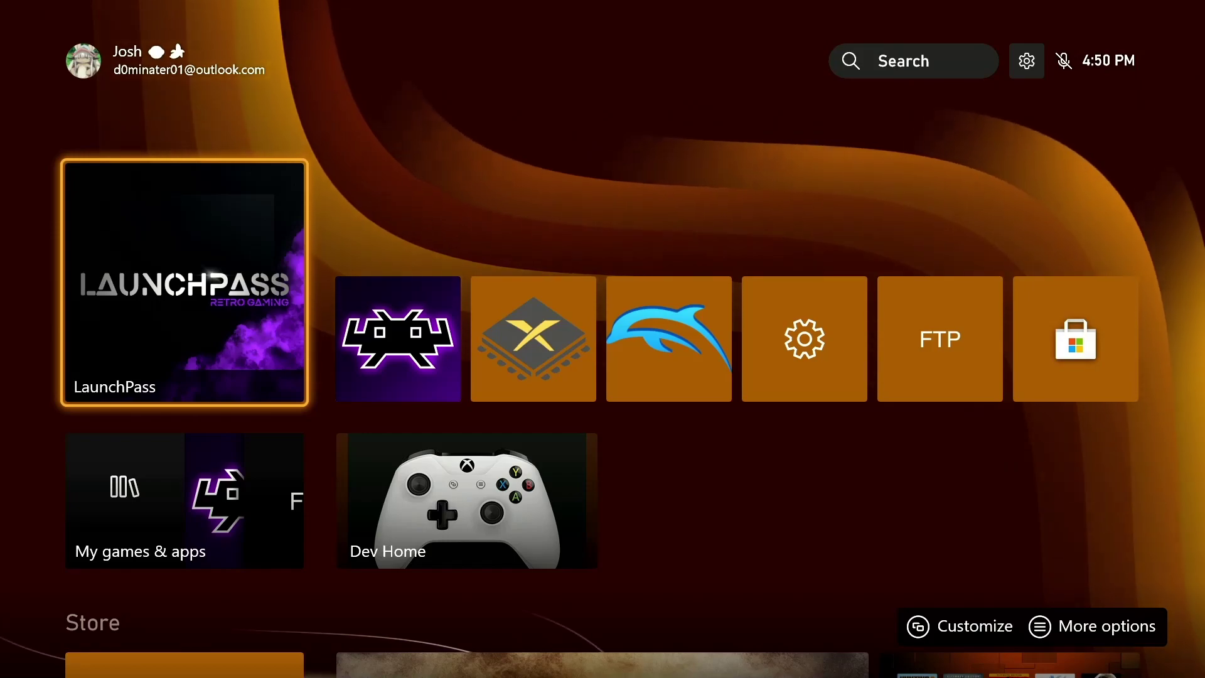
- Launch LaunchPass from the Xbox home screen, activate the USB drive in its settings, and return to the main page
{"action": "key", "text": "Return"}
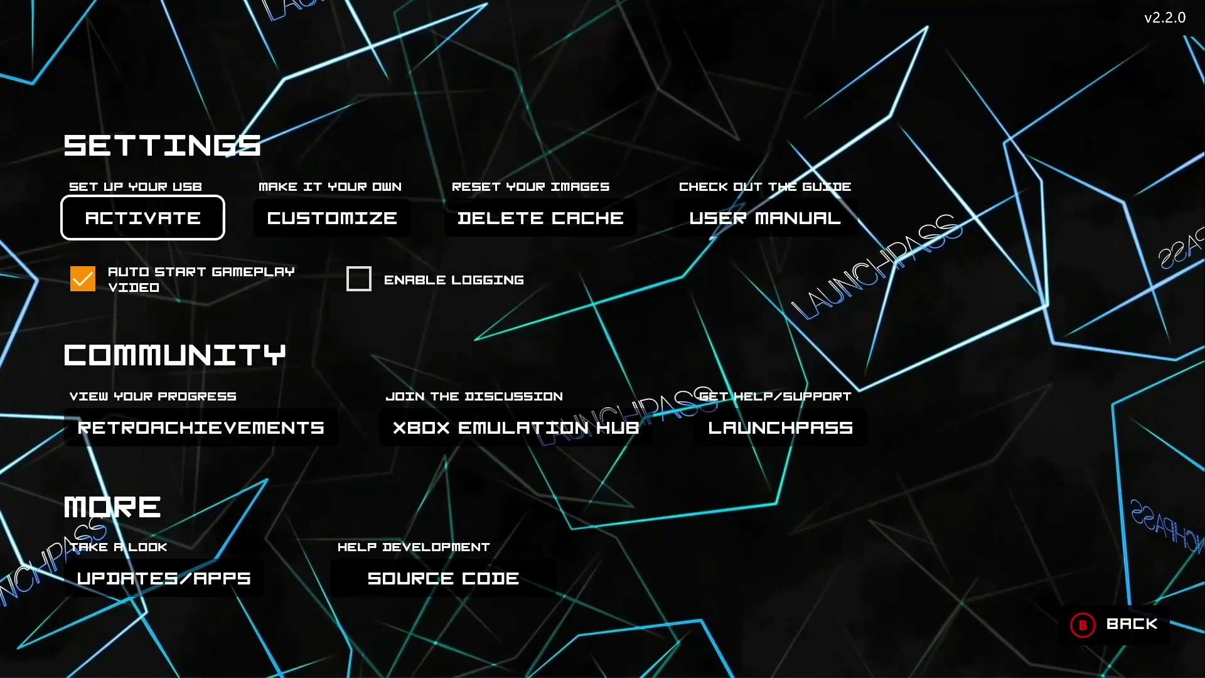
{"action": "key", "text": "Right"}
{"action": "key", "text": "Down"}
{"action": "key", "text": "Down"}
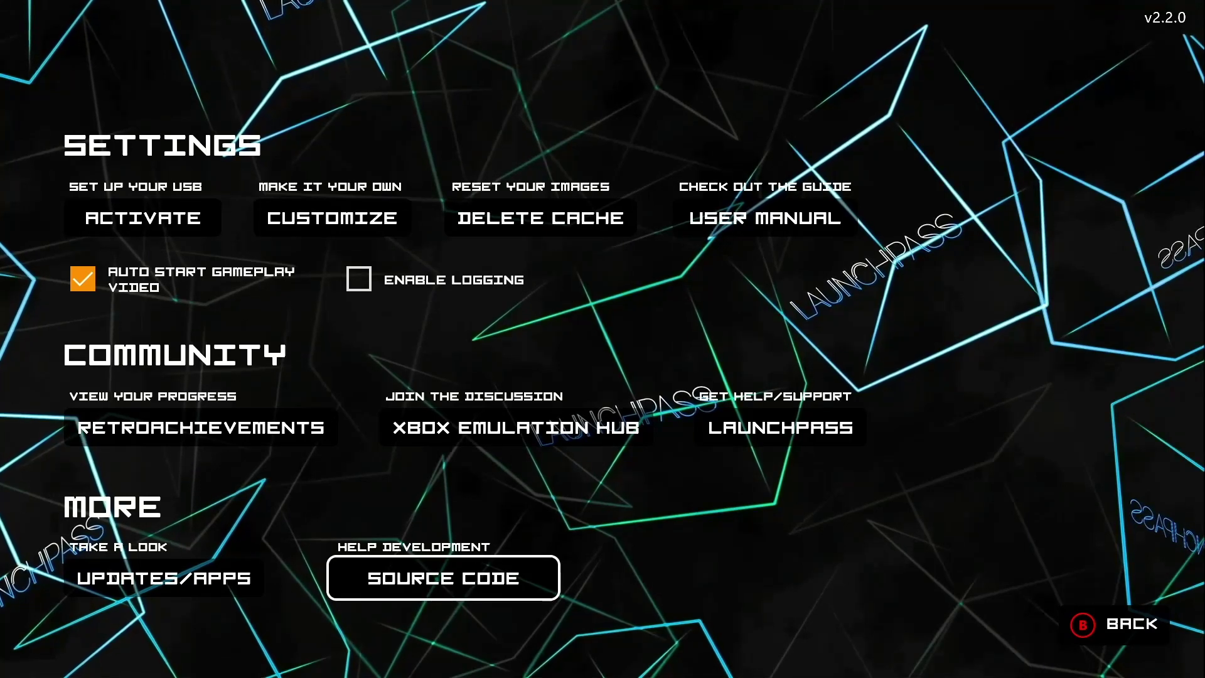
{"action": "key", "text": "Up"}
{"action": "key", "text": "Up"}
{"action": "key", "text": "Up"}
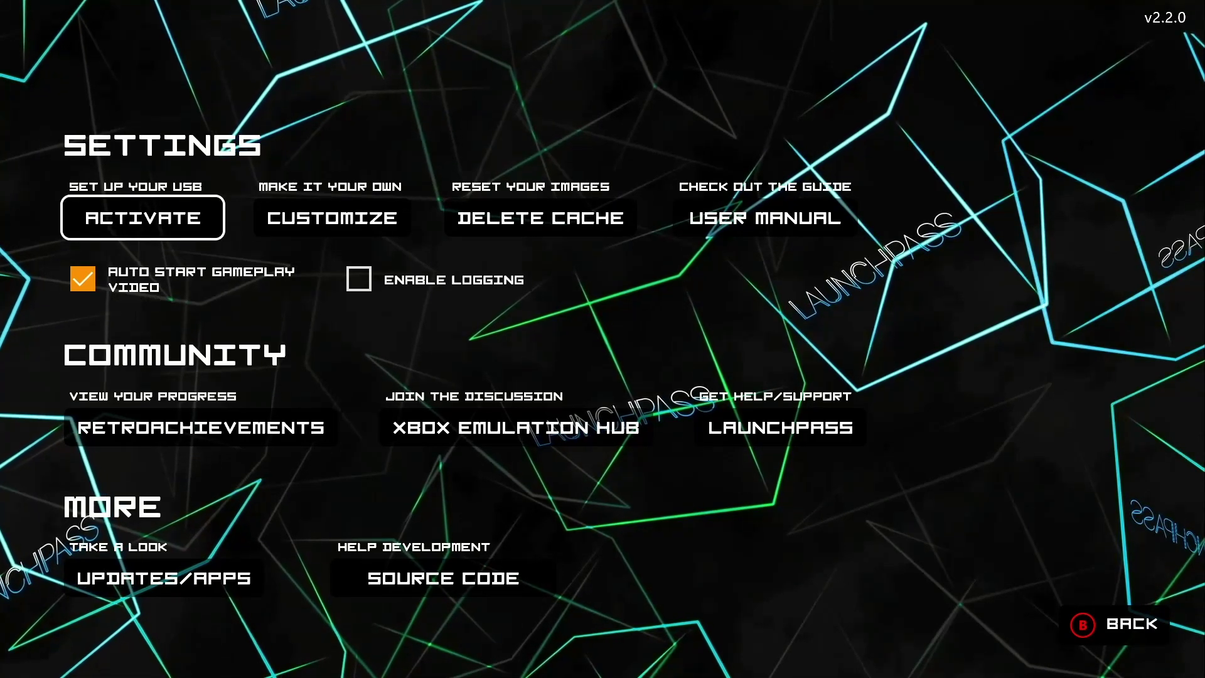
{"action": "key", "text": "Down"}
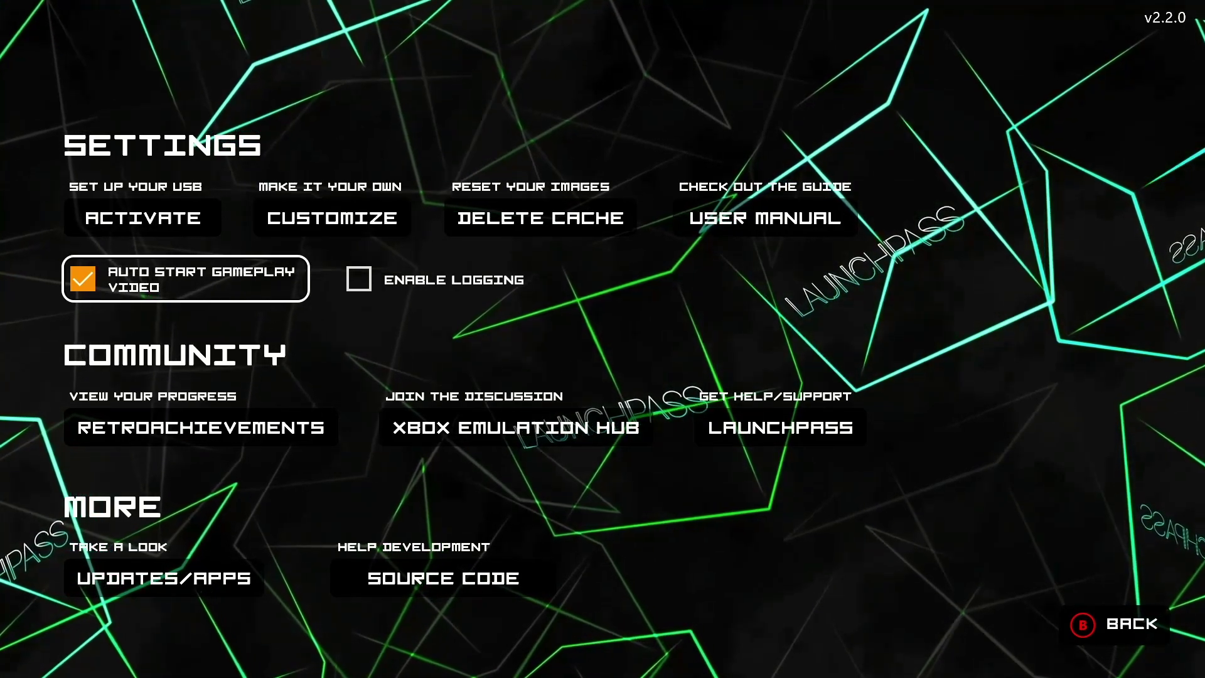
{"action": "key", "text": "Up"}
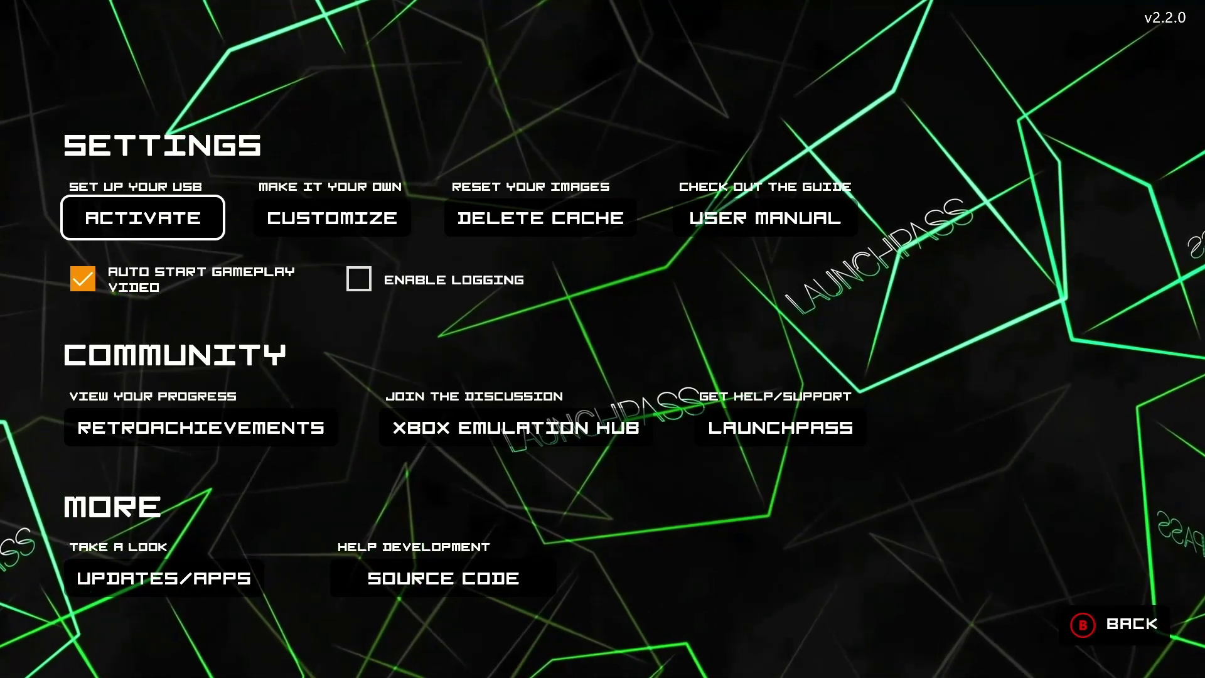
{"action": "key", "text": "Return"}
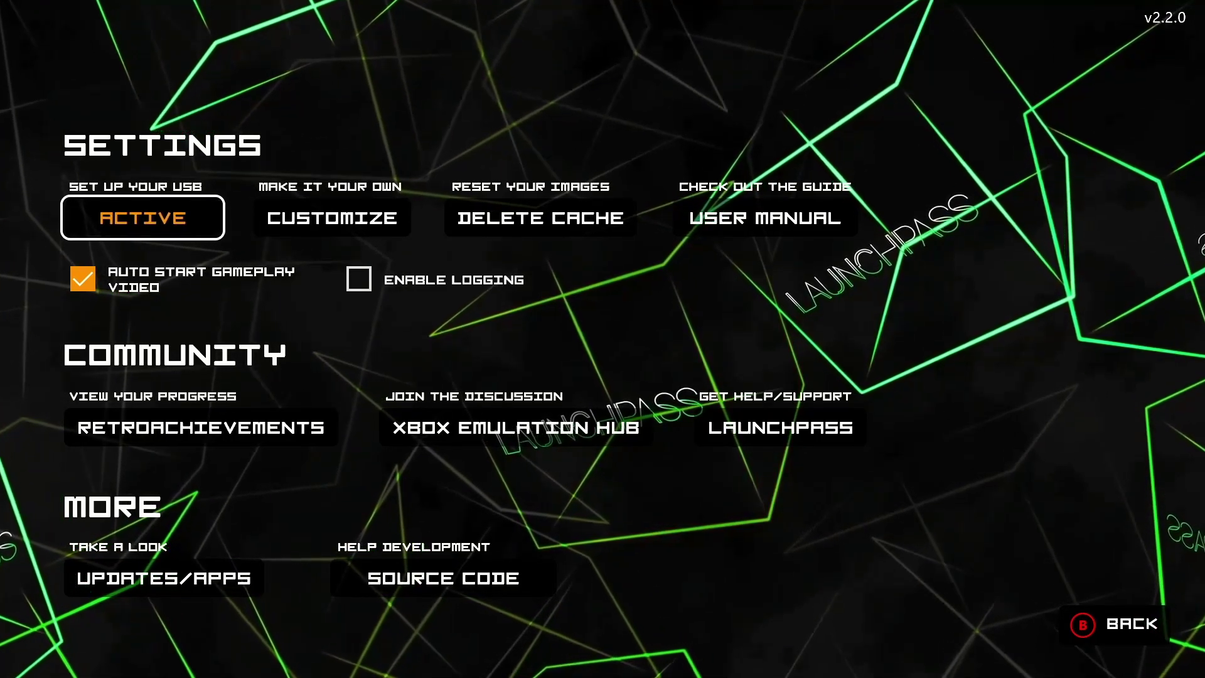
{"action": "key", "text": "Escape"}
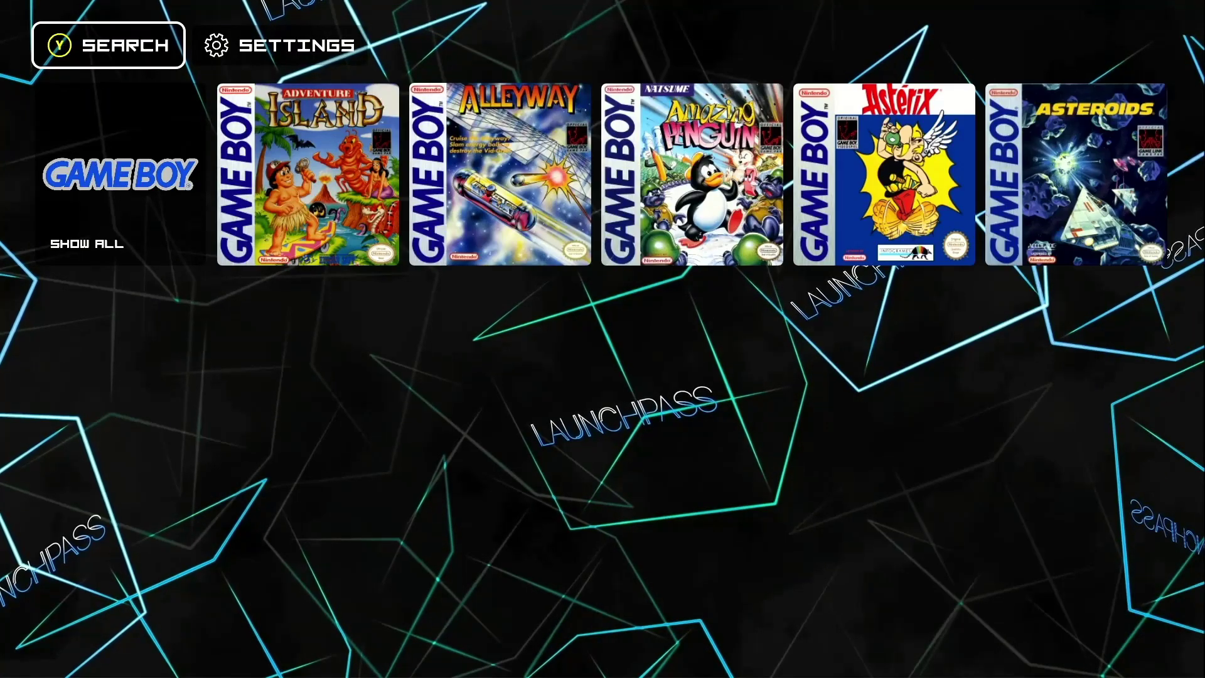
- Look through the Game Boy row on the LaunchPass main page, checking the listed games and their box art
{"action": "key", "text": "Down"}
{"action": "key", "text": "Right"}
{"action": "key", "text": "Right"}
{"action": "key", "text": "Right"}
{"action": "key", "text": "Right"}
{"action": "key", "text": "Right"}
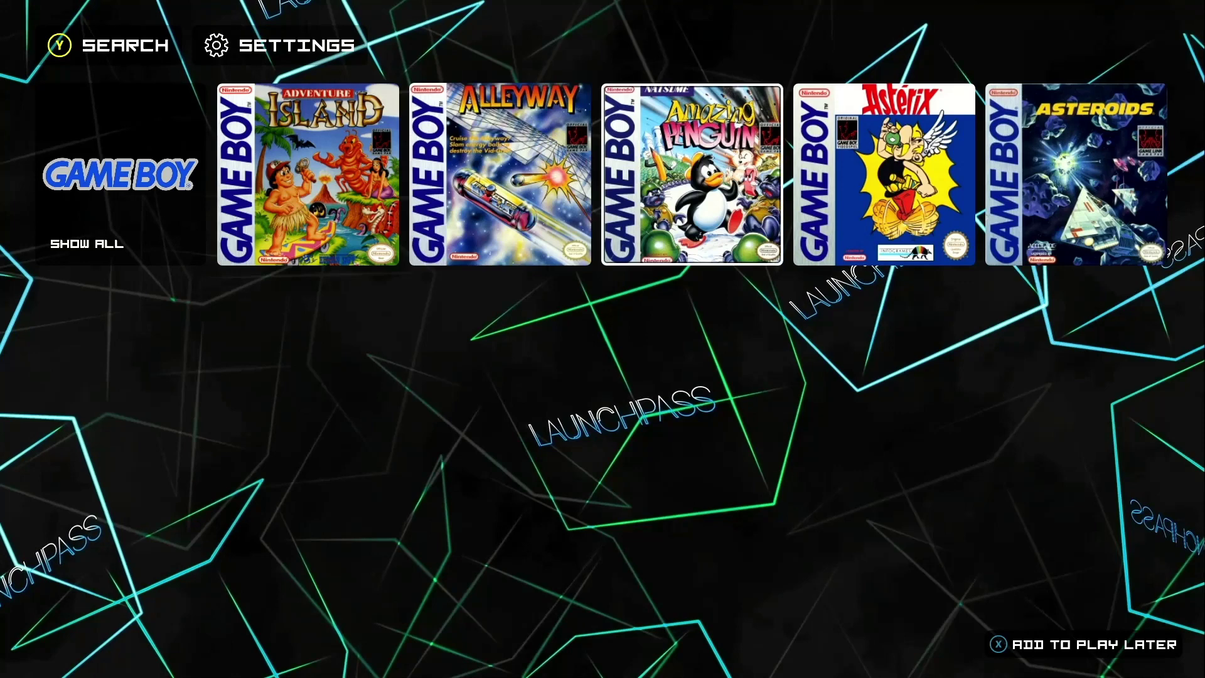
{"action": "key", "text": "Left"}
{"action": "key", "text": "Left"}
{"action": "key", "text": "Left"}
{"action": "key", "text": "Left"}
{"action": "key", "text": "Left"}
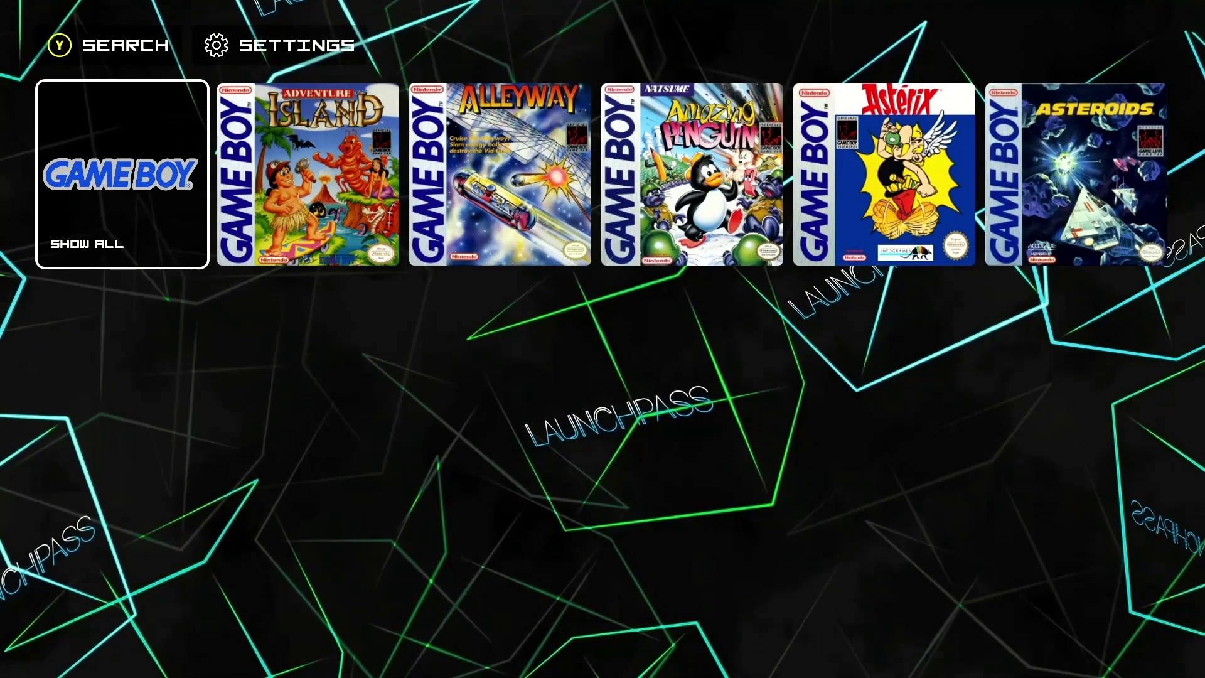
- Open the Customize page from the LaunchPass settings
{"action": "key", "text": "Up"}
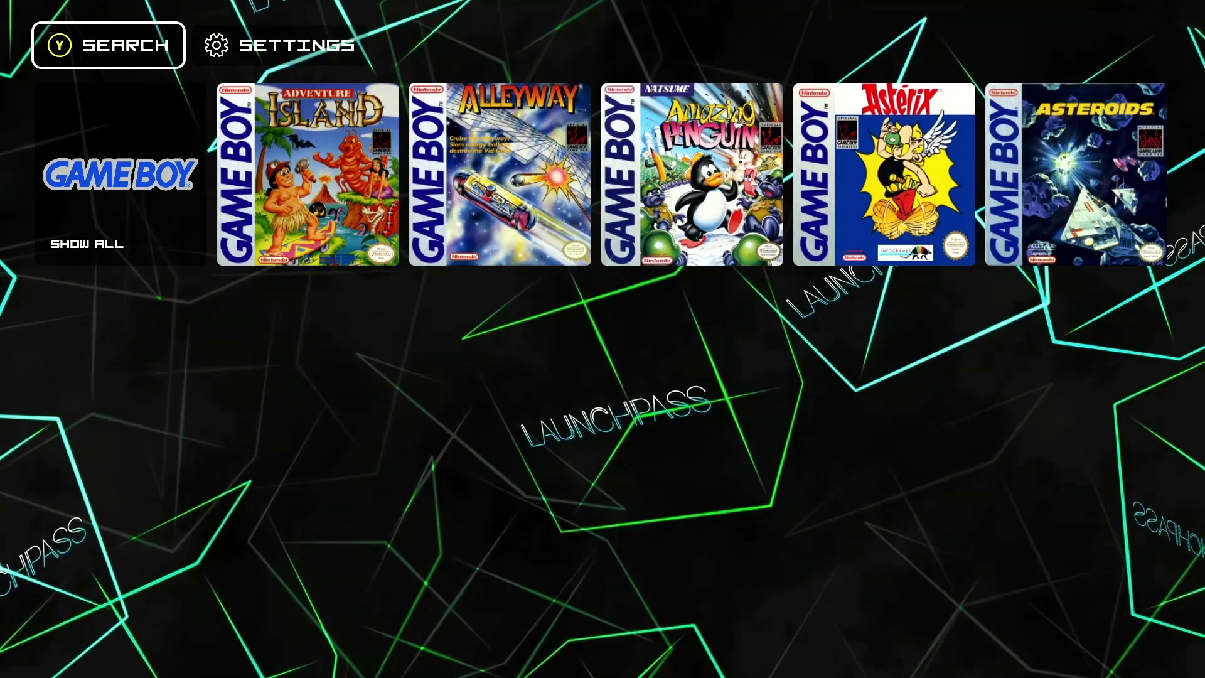
{"action": "key", "text": "Right"}
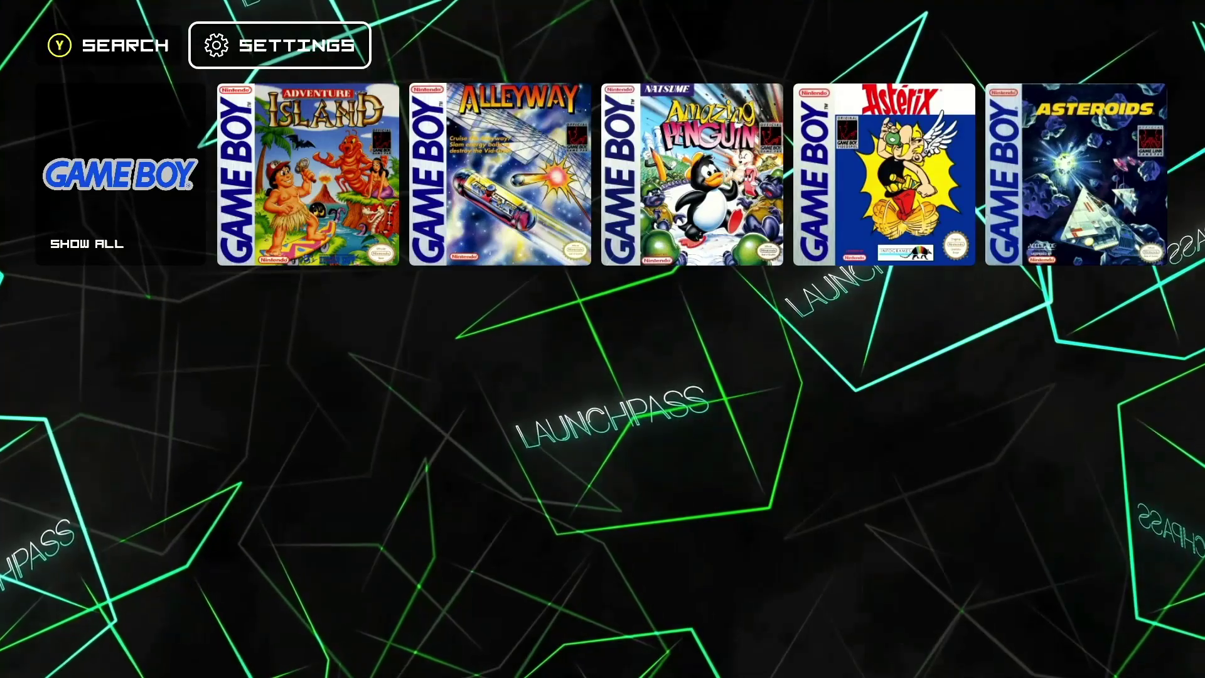
{"action": "key", "text": "Return"}
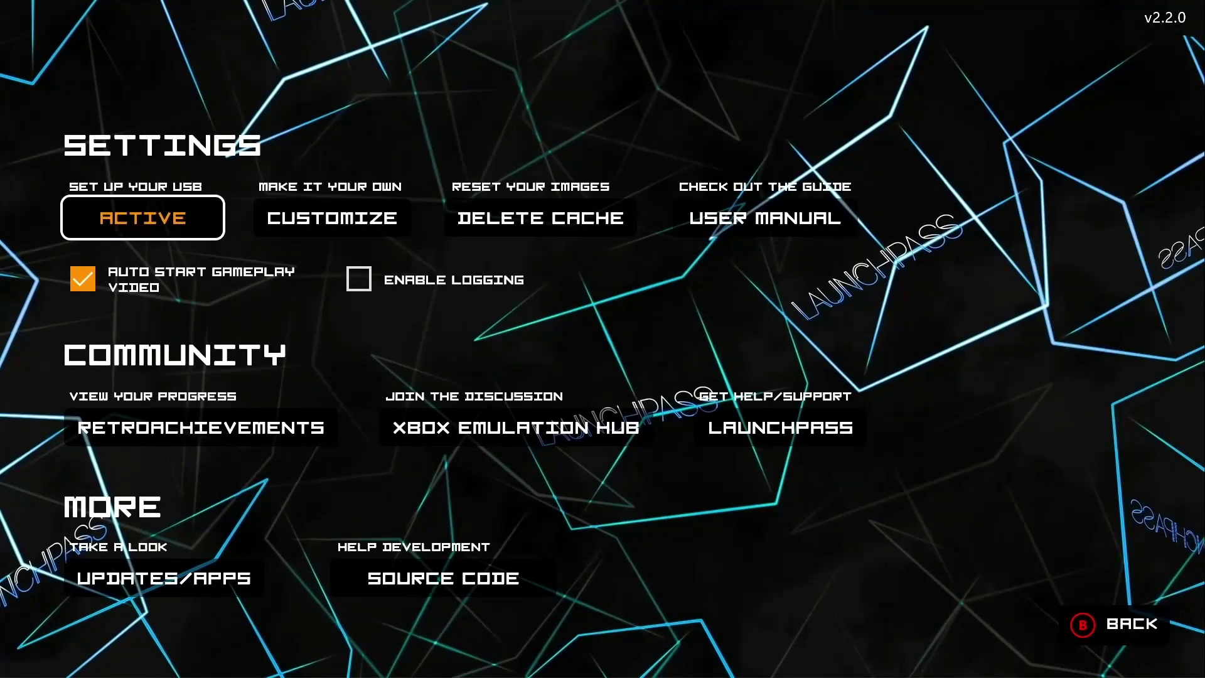
{"action": "key", "text": "Right"}
{"action": "key", "text": "Return"}
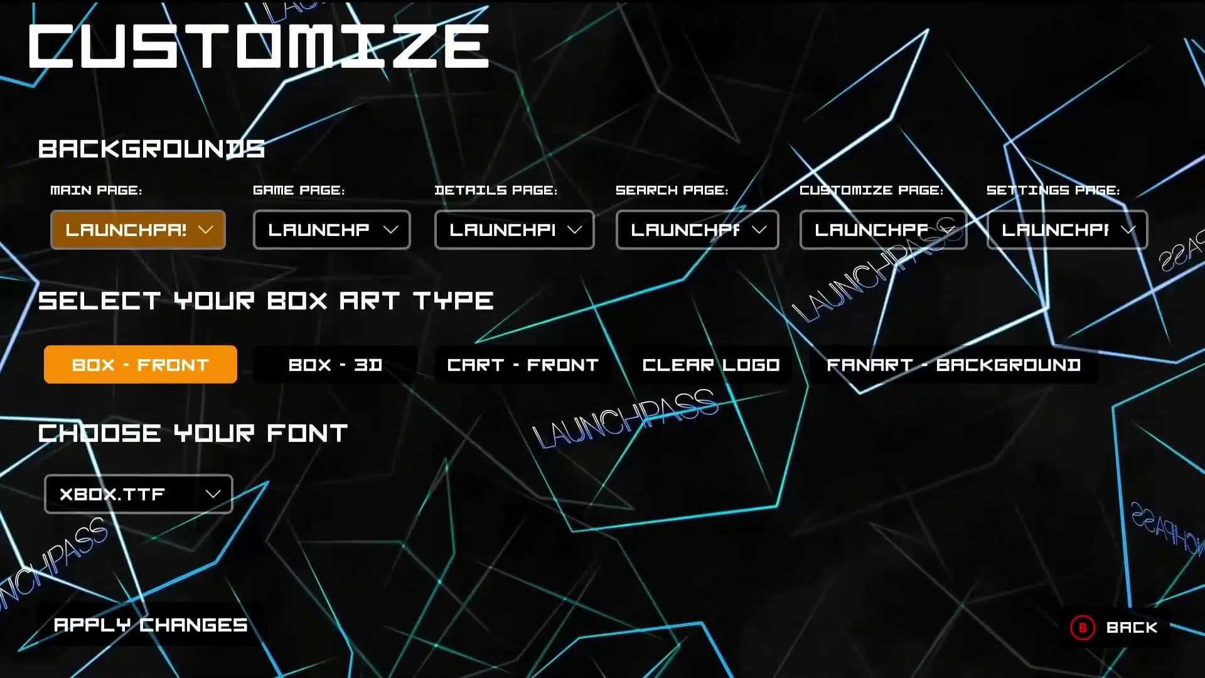
- Review the available background videos and set the main page background to FUTURELOOPS-LP.MP4
{"action": "key", "text": "Return"}
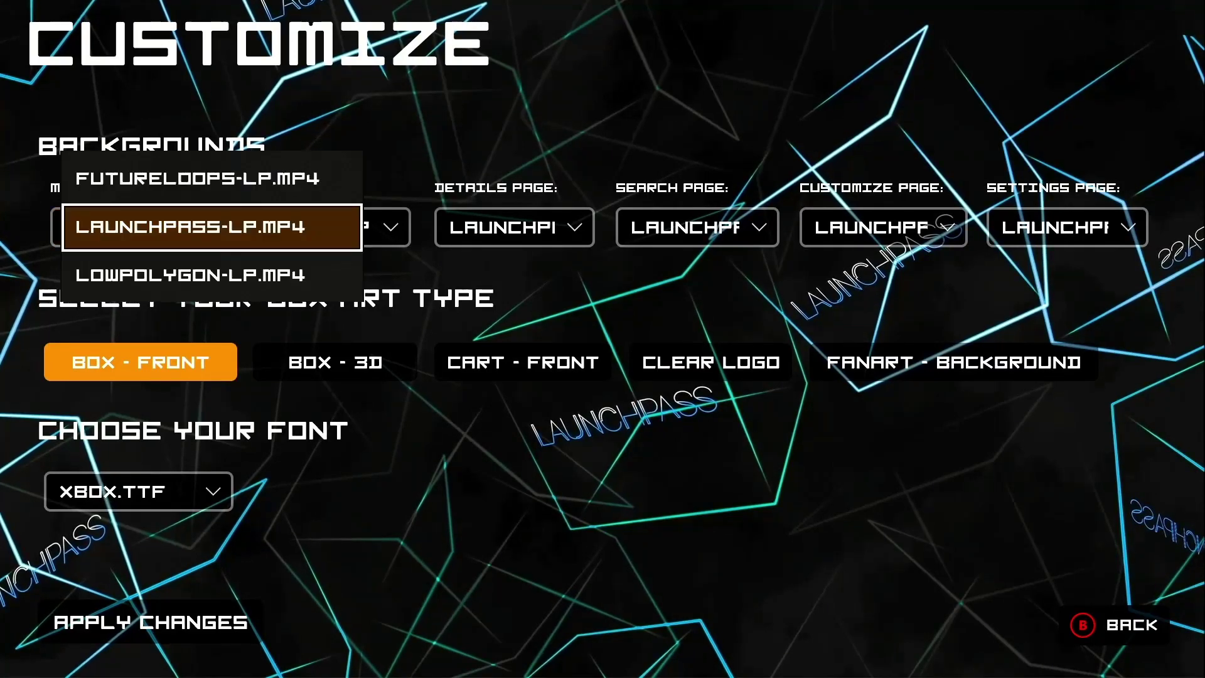
{"action": "key", "text": "Up"}
{"action": "key", "text": "Down"}
{"action": "key", "text": "Down"}
{"action": "key", "text": "Down"}
{"action": "key", "text": "Down"}
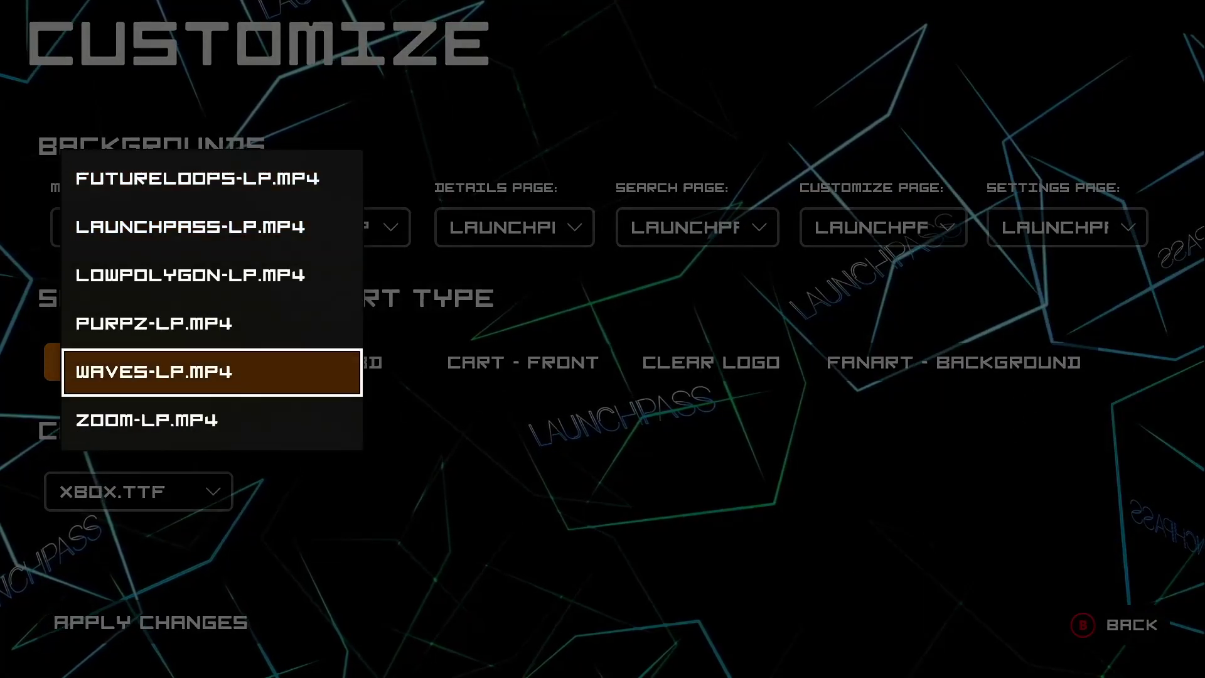
{"action": "key", "text": "Up"}
{"action": "key", "text": "Up"}
{"action": "key", "text": "Up"}
{"action": "key", "text": "Up"}
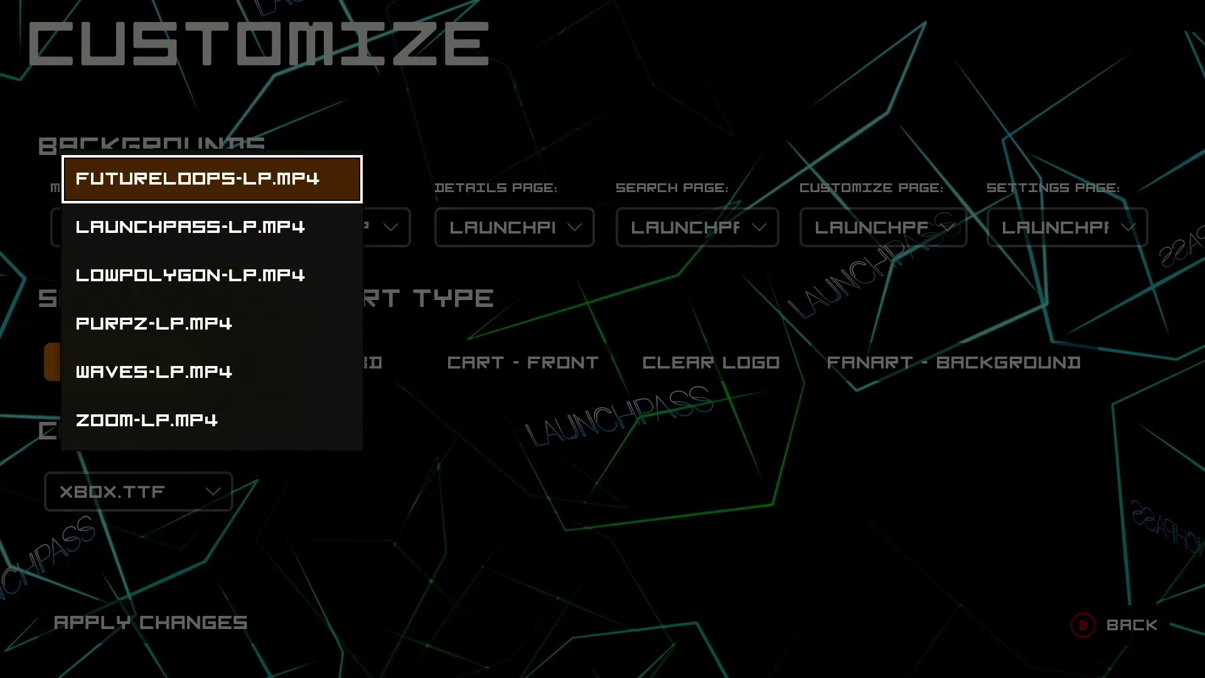
{"action": "key", "text": "Return"}
- Select Box - 3D as the box art type and apply the customization changes
{"action": "key", "text": "Down"}
{"action": "key", "text": "Right"}
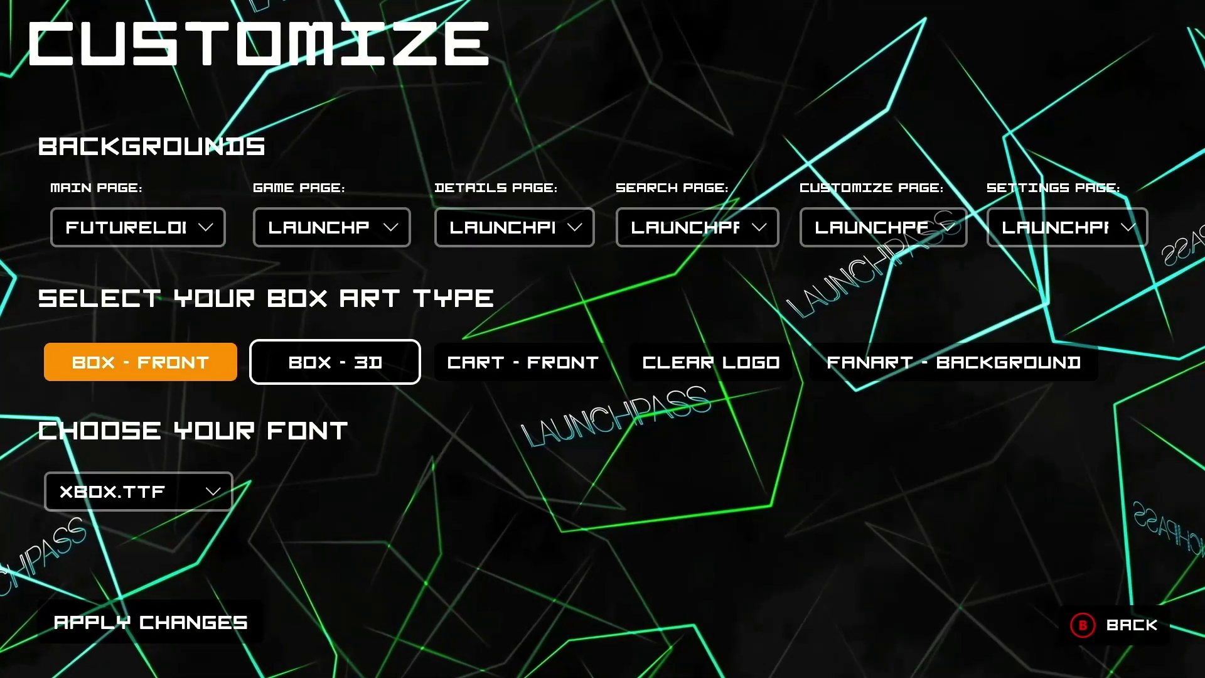
{"action": "key", "text": "Return"}
{"action": "key", "text": "Down"}
{"action": "key", "text": "Down"}
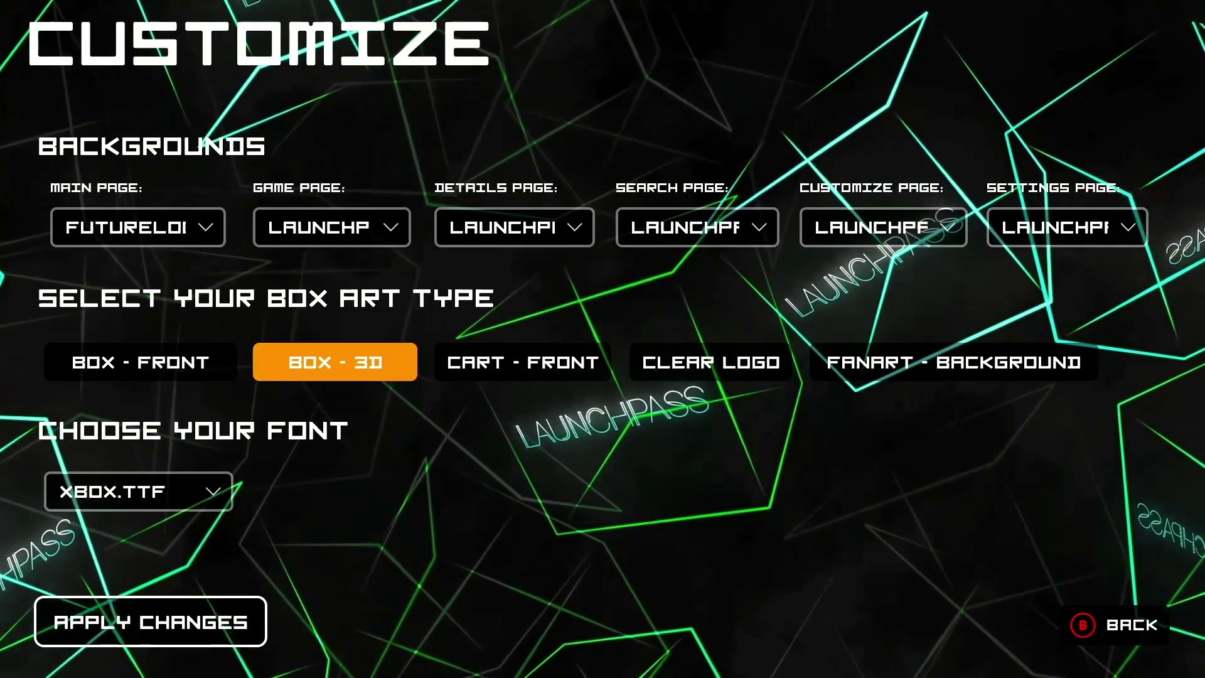
{"action": "key", "text": "Return"}
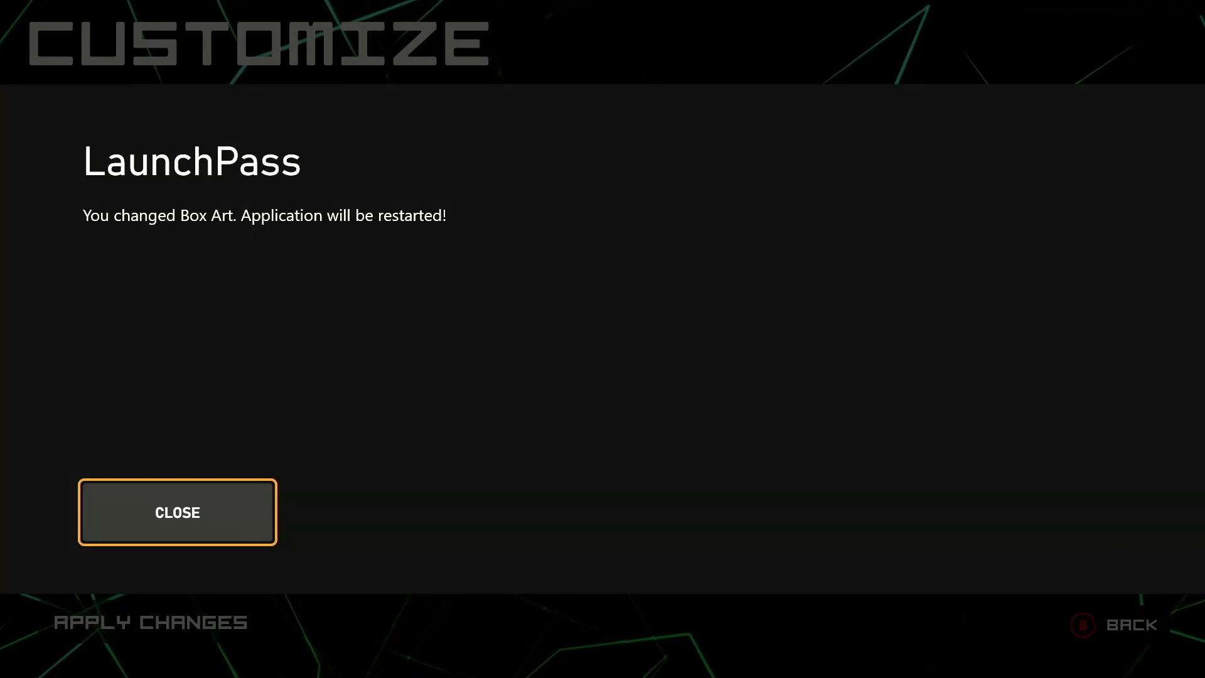